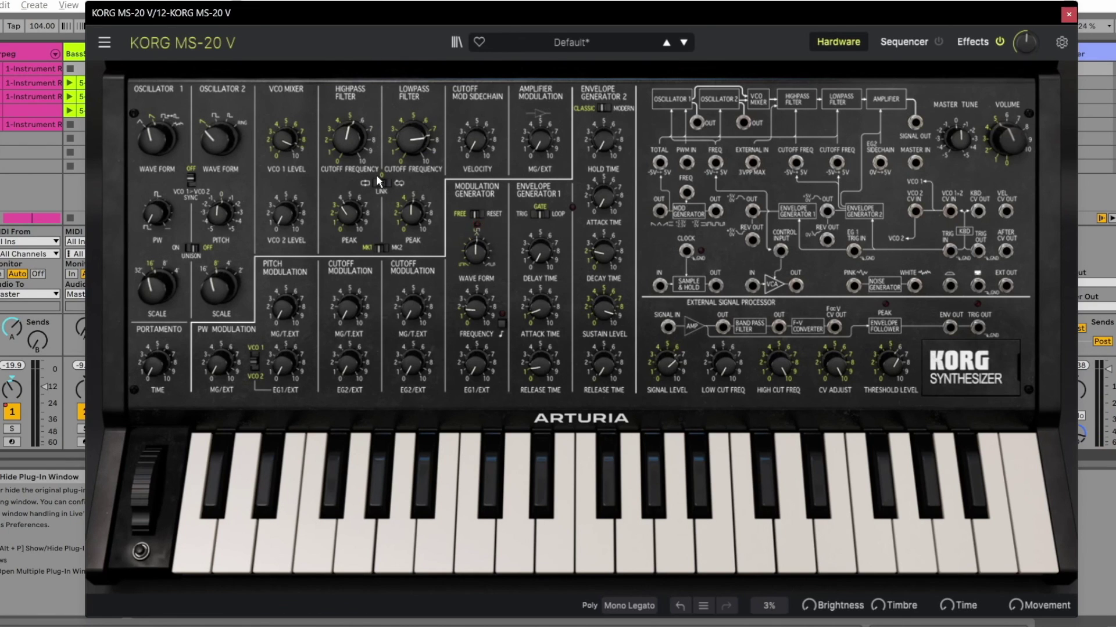
Sweep the highpass cutoff frequency while comparing the MK1 and MK2 filter revisions, returning to MK1.
left_click_drag(347, 138, 367, 204)
left_click(377, 248)
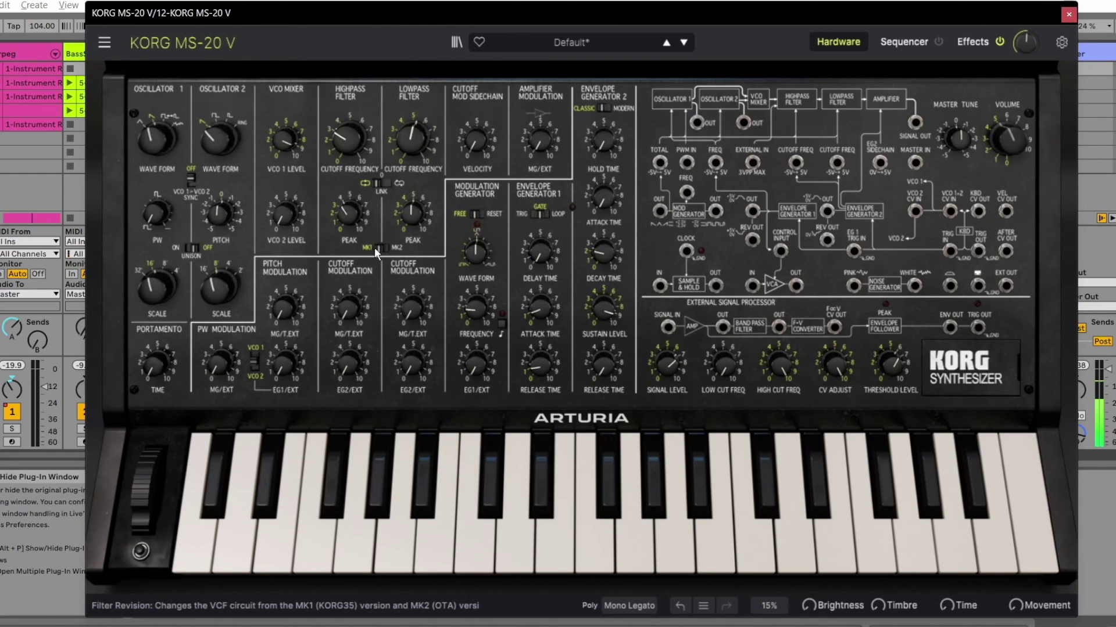
mouse_move(348, 138)
left_mouse_down()
mouse_move(348, 107)
mouse_move(347, 145)
mouse_move(347, 125)
mouse_move(333, 137)
left_mouse_up()
left_click(381, 250)
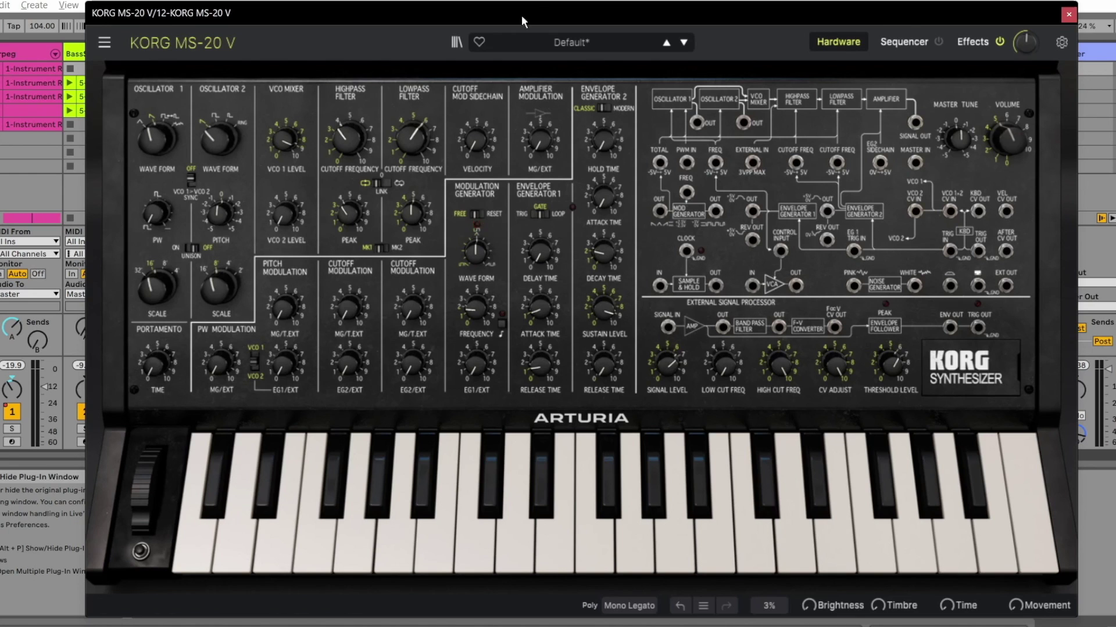
Try modulating the lowpass cutoff with the modulation generator, adjusting the generator's frequency, and bring the MG/T.EXT amount back to zero.
left_click_drag(410, 308, 475, 304)
mouse_move(475, 308)
left_click_drag(413, 323, 391, 314)
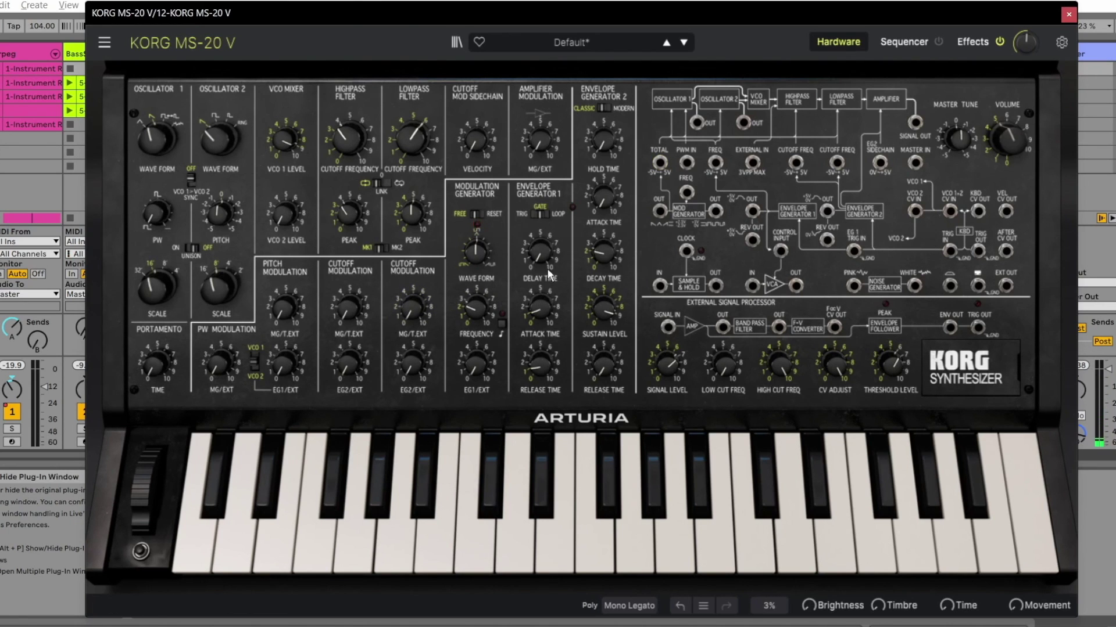
Raise the lowpass filter's EG2/EXT cutoff modulation and set Envelope Generator 2's sustain level to about 0.390.
left_click_drag(412, 365, 411, 349)
left_click_drag(604, 308, 604, 300)
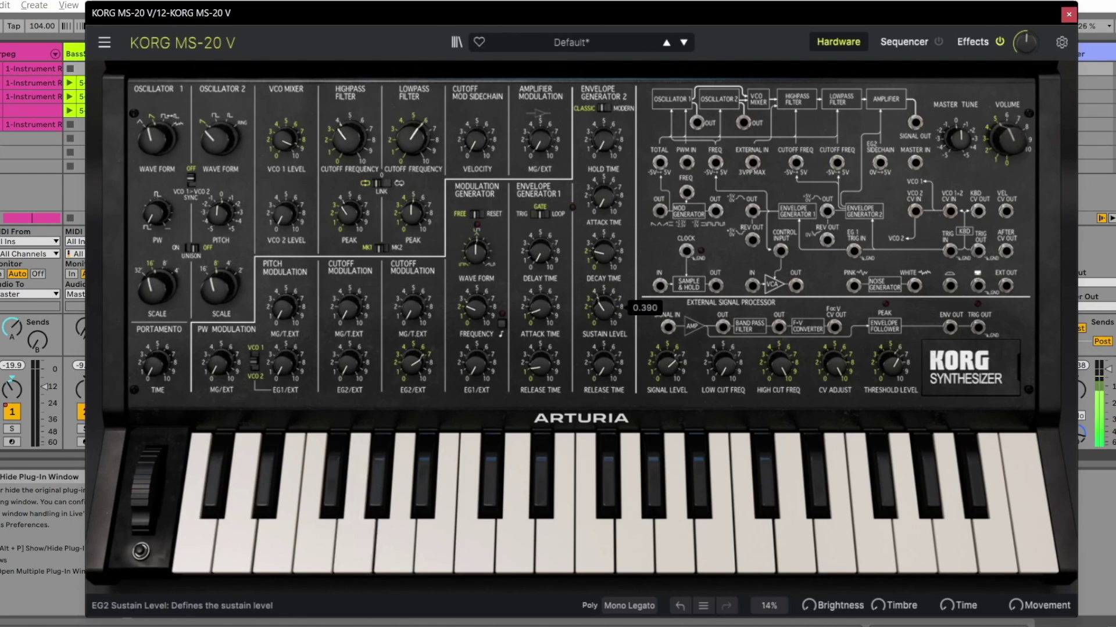
Set the voice mode to Mono Retrig and readjust the lowpass filter's EG2/EXT cutoff modulation.
left_click(629, 605)
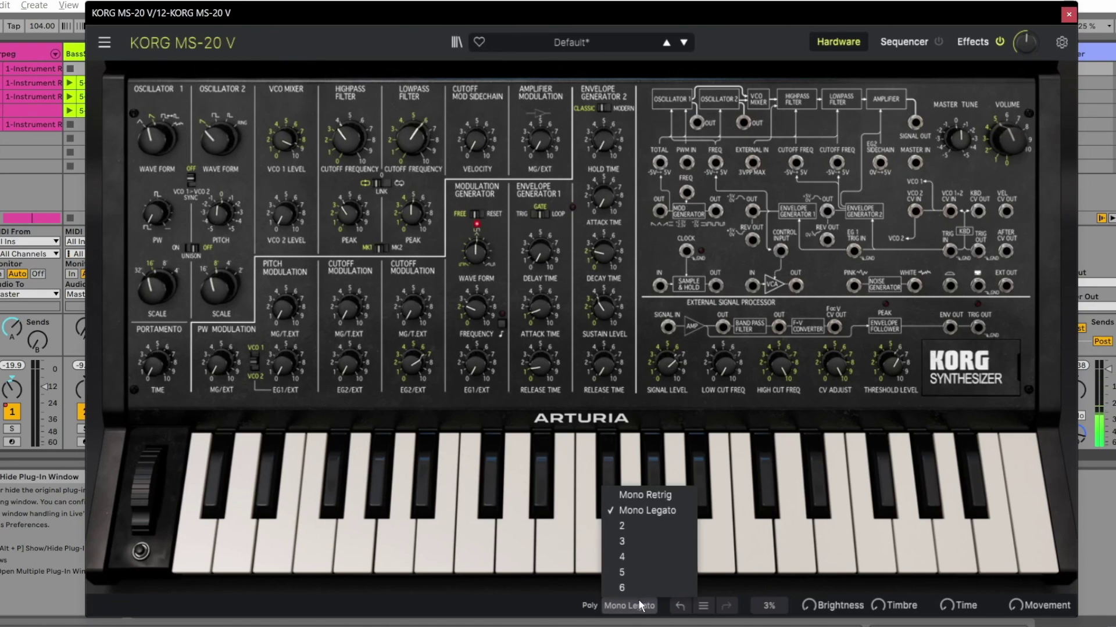
left_click(651, 498)
mouse_move(411, 363)
left_mouse_down()
mouse_move(411, 346)
mouse_move(422, 368)
left_mouse_up()
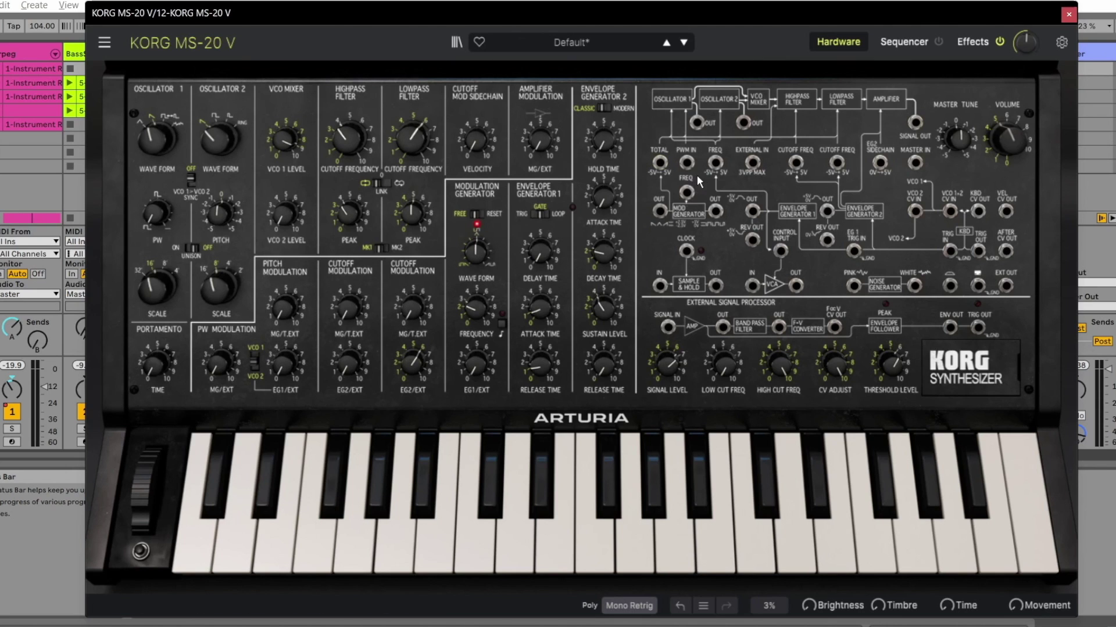
Patch Oscillator 2's output into the Total input and raise the lowpass filter's MG/T.EXT cutoff modulation.
left_click_drag(746, 128, 661, 164)
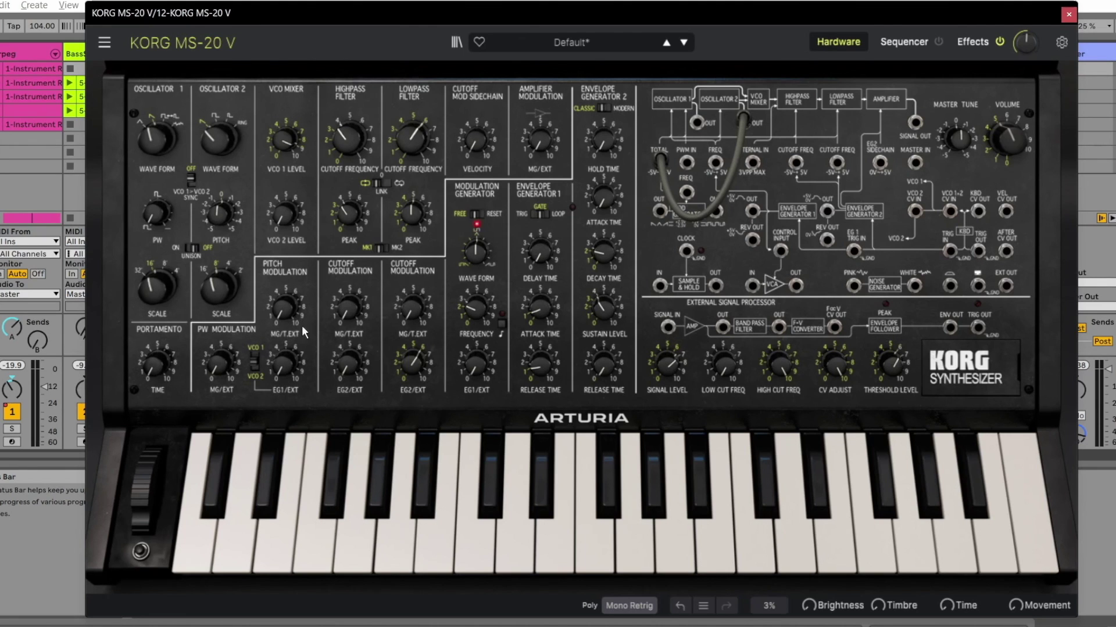
left_click_drag(410, 291, 409, 284)
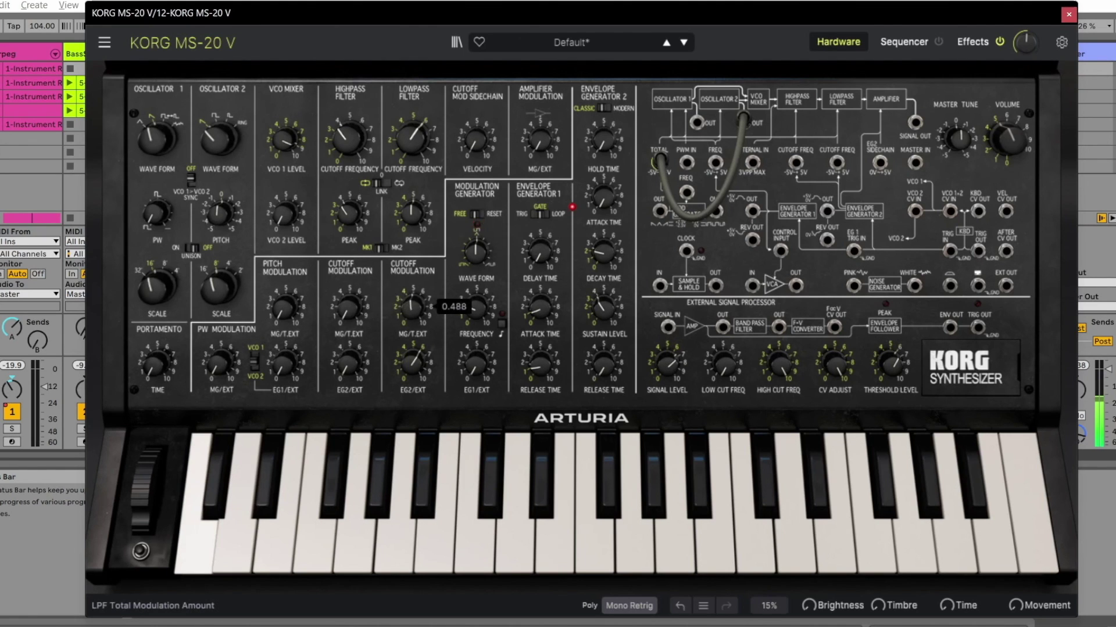
Adjust the linked filter cutoff with the lowpass control and nudge Oscillator 2's pitch to vary the audio-rate modulation.
left_click_drag(413, 156, 414, 174)
left_click_drag(217, 211, 218, 209)
mouse_move(411, 140)
left_mouse_down()
mouse_move(411, 129)
mouse_move(411, 142)
left_mouse_up()
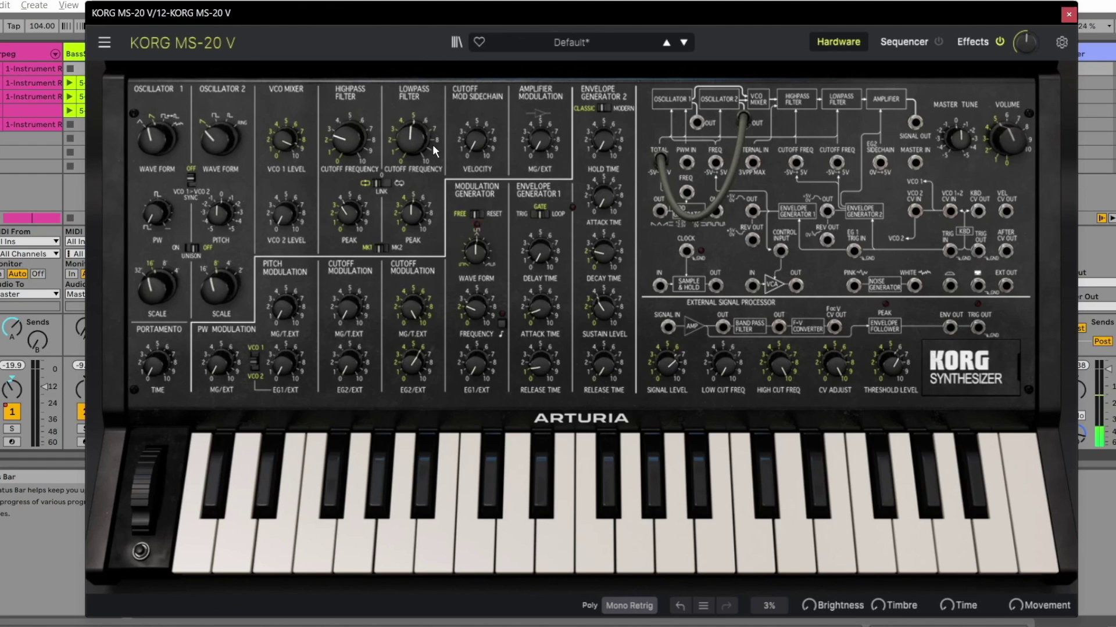
Remove the patch cable from the Total input and reposition the synth window so the whole instrument is in view.
left_click(661, 161)
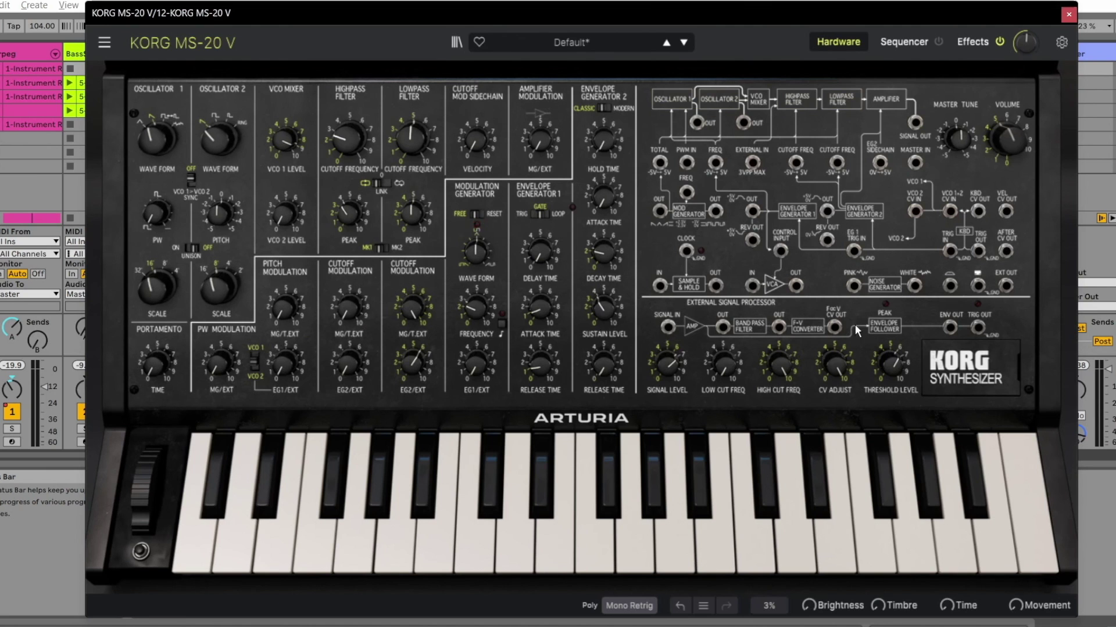
left_click_drag(397, 17, 533, 13)
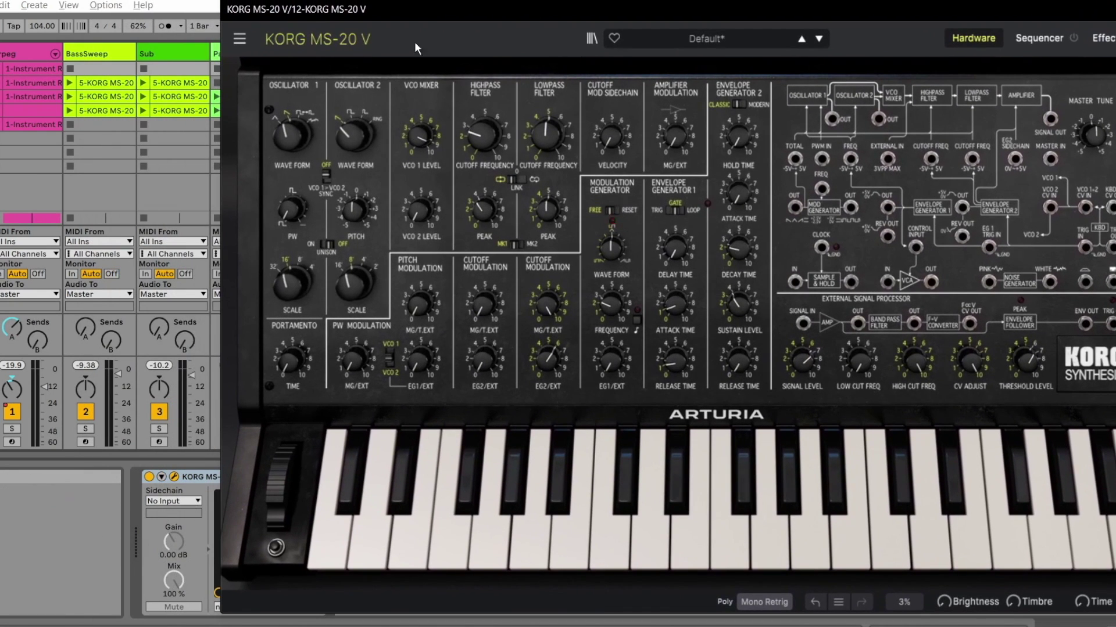
left_click_drag(413, 19, 266, 23)
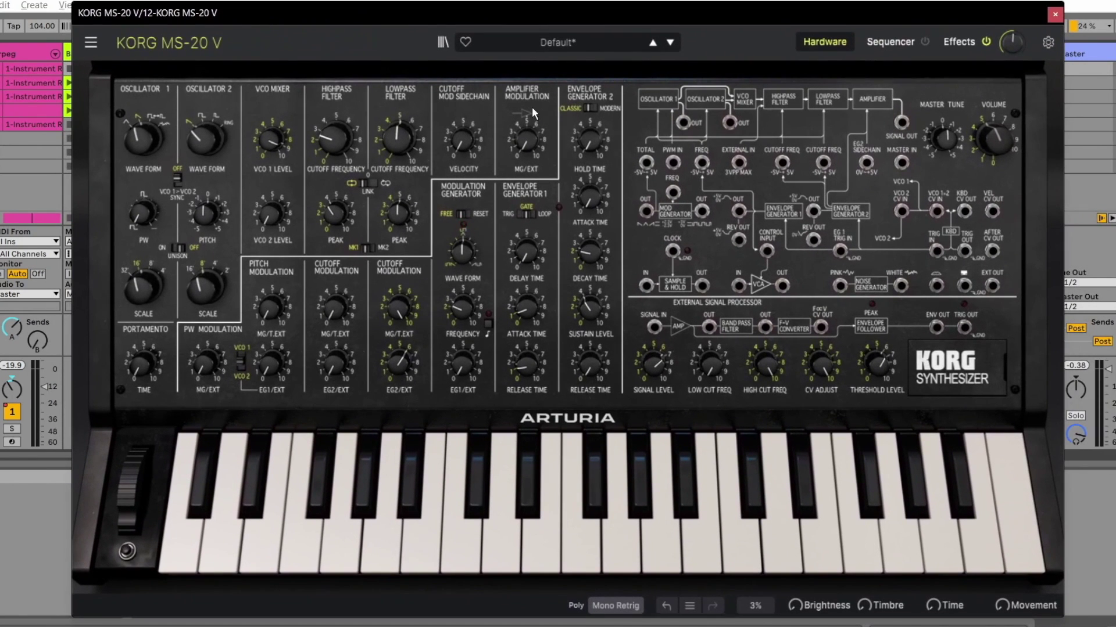
left_click_drag(993, 289, 917, 263)
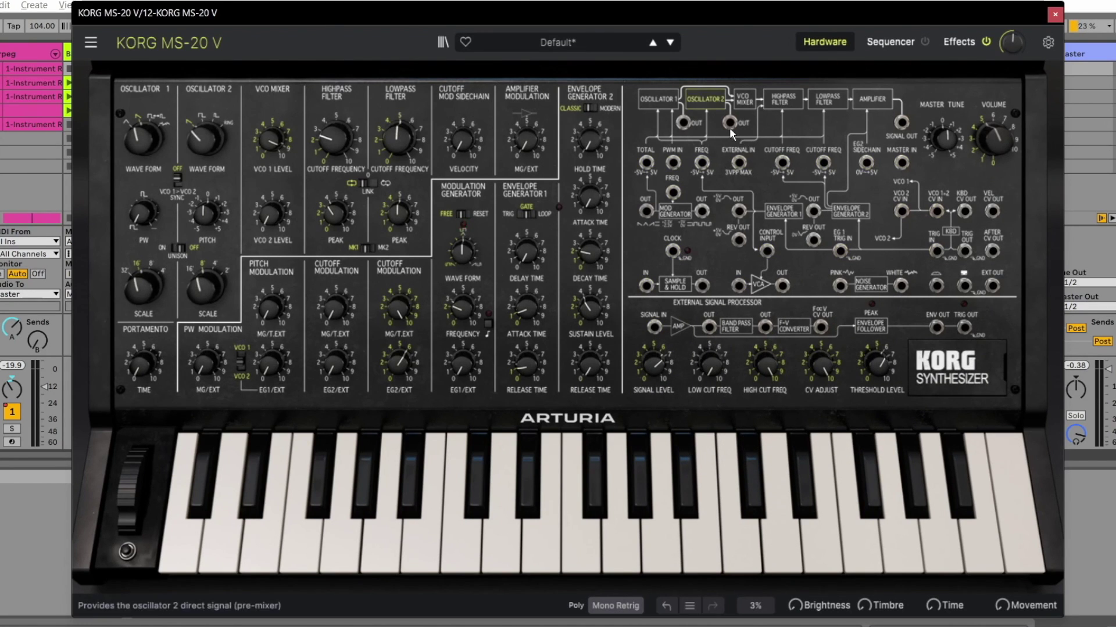
Patch Oscillator 2's output into the external processor's Signal In, and the band pass filter's output into External In.
left_click_drag(730, 122, 655, 327)
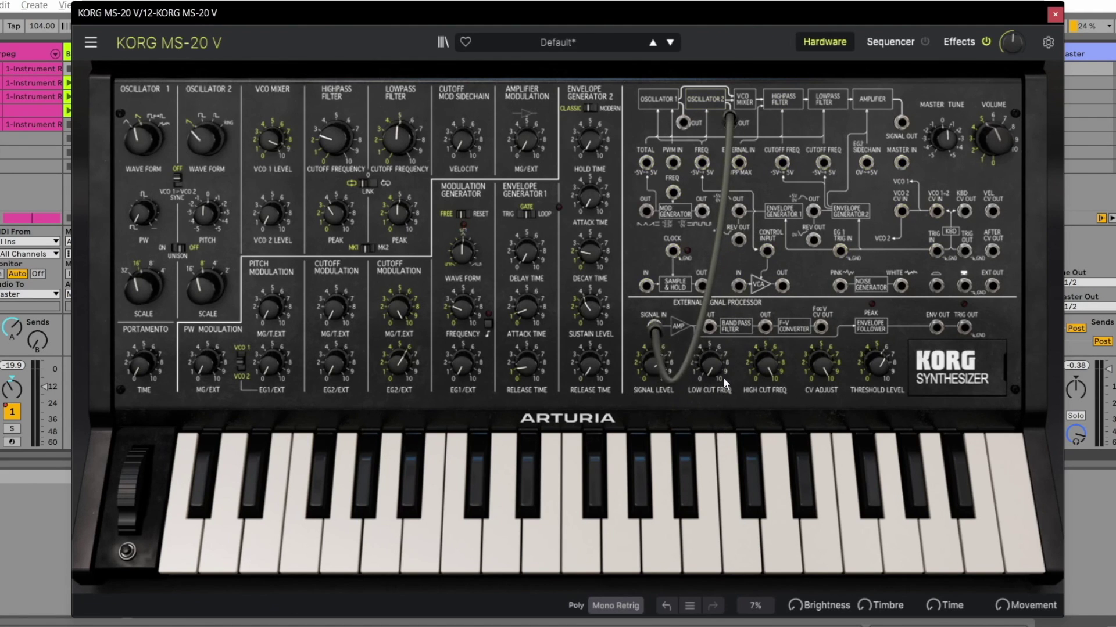
mouse_move(669, 369)
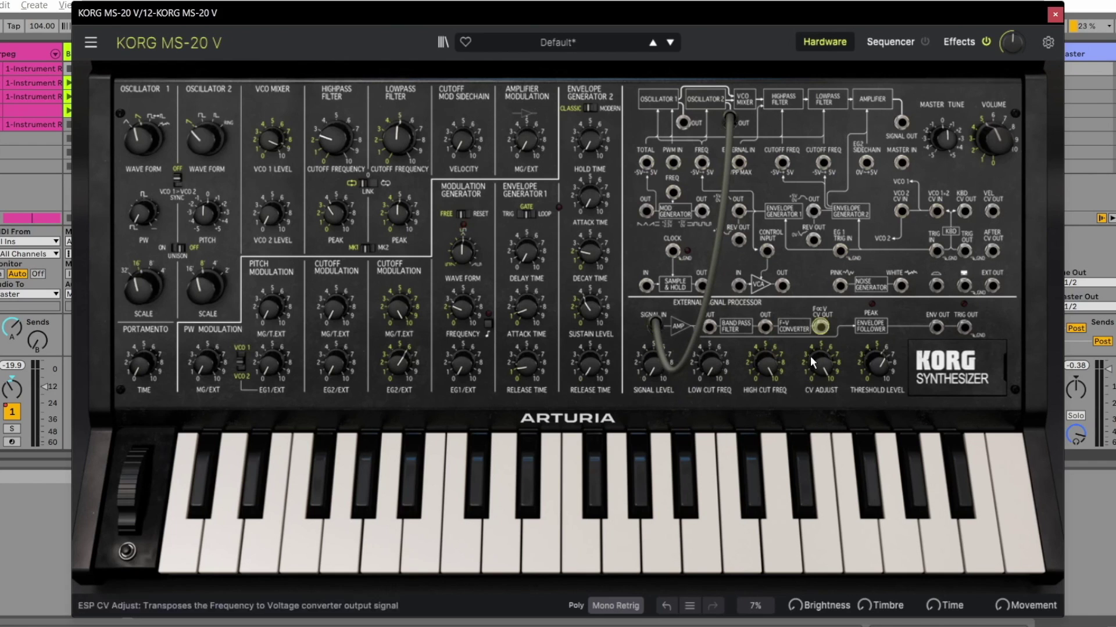
left_click_drag(765, 327, 739, 161)
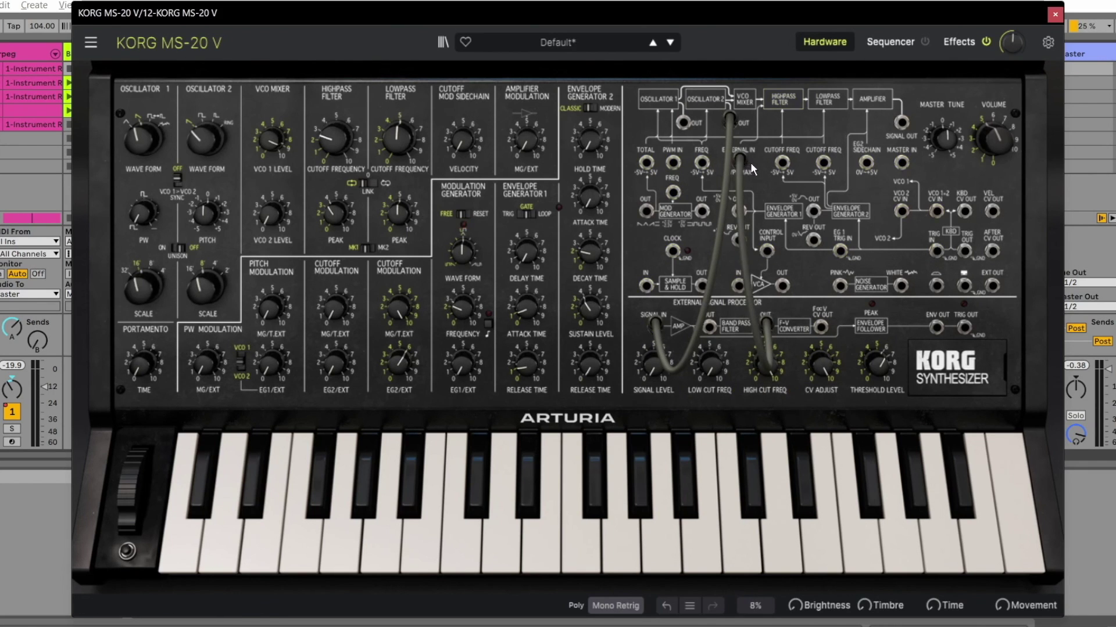
Adjust the external signal processor's signal level and raise the linked filter cutoff with the lowpass control.
left_click_drag(658, 371, 657, 356)
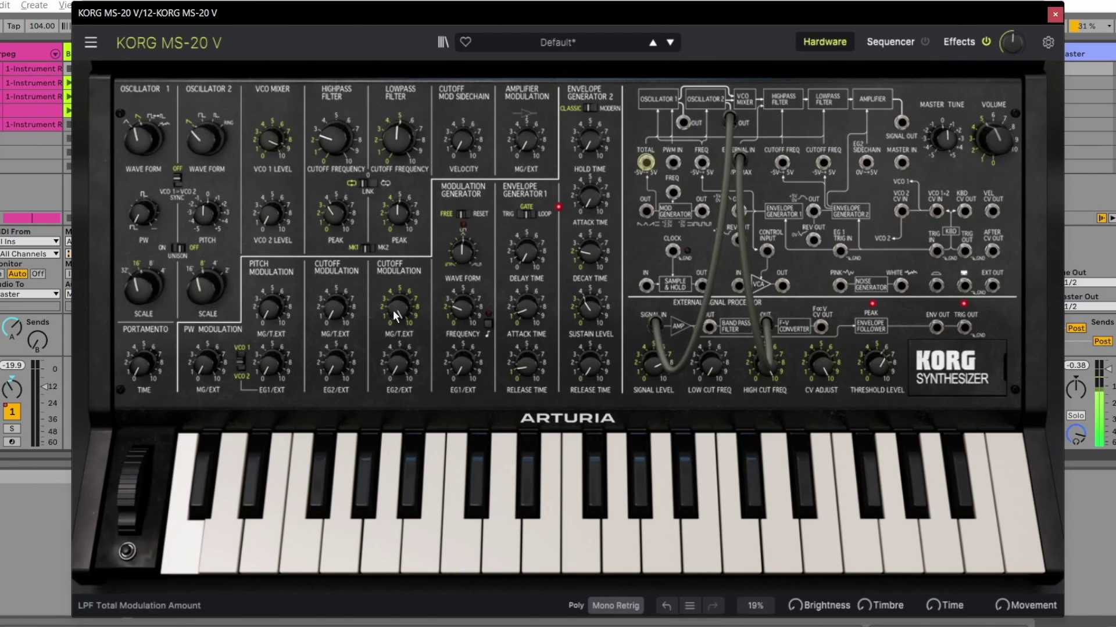
left_click_drag(392, 143, 391, 126)
mouse_move(653, 365)
left_mouse_down()
mouse_move(653, 349)
mouse_move(651, 362)
left_mouse_up()
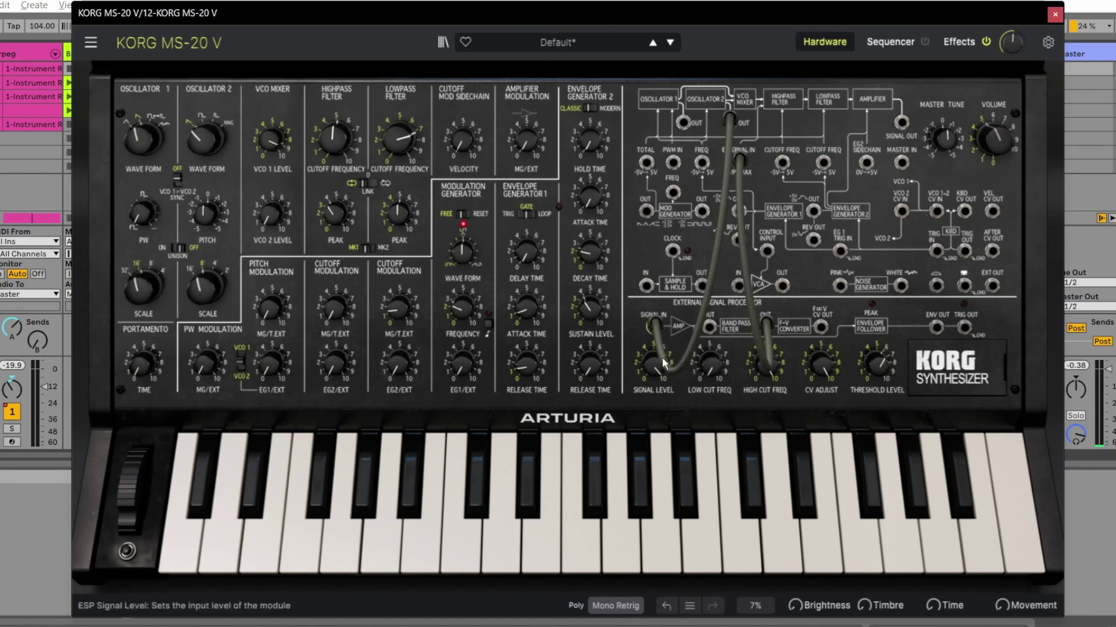
Replace the cable at the external processor's Signal In with one from the amplifier's Signal Out, and adjust the signal level.
left_click(653, 326)
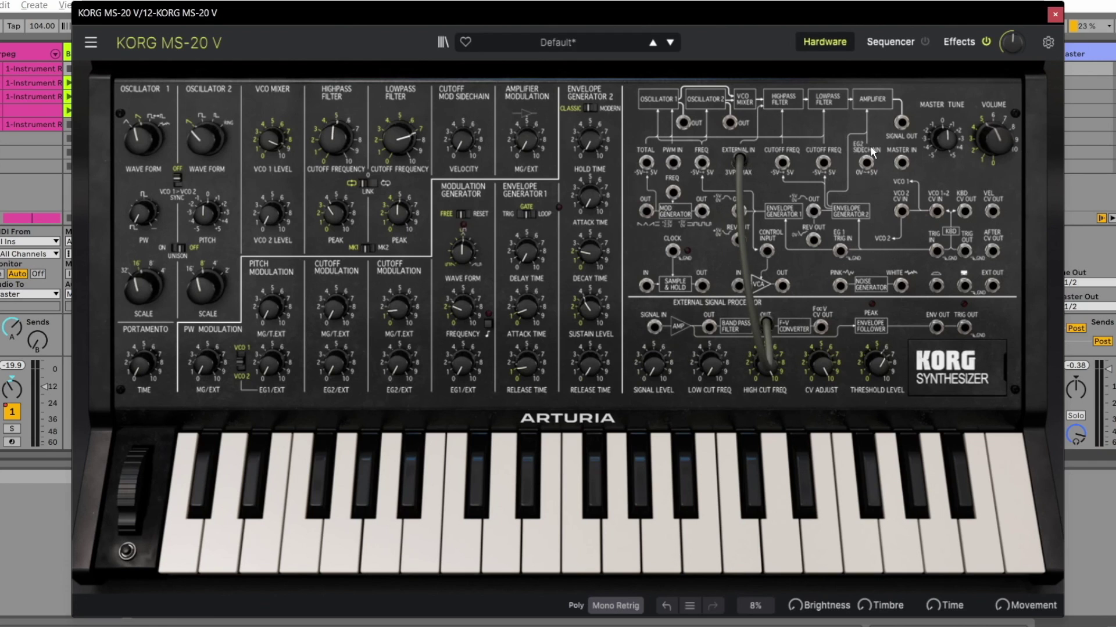
left_click_drag(901, 124, 658, 330)
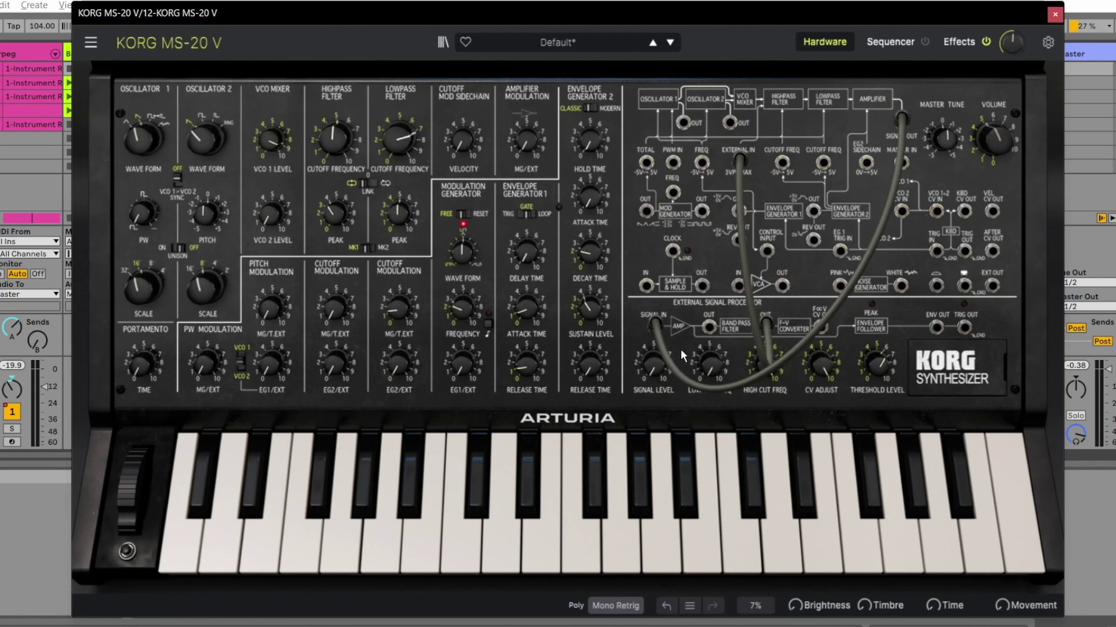
mouse_move(651, 365)
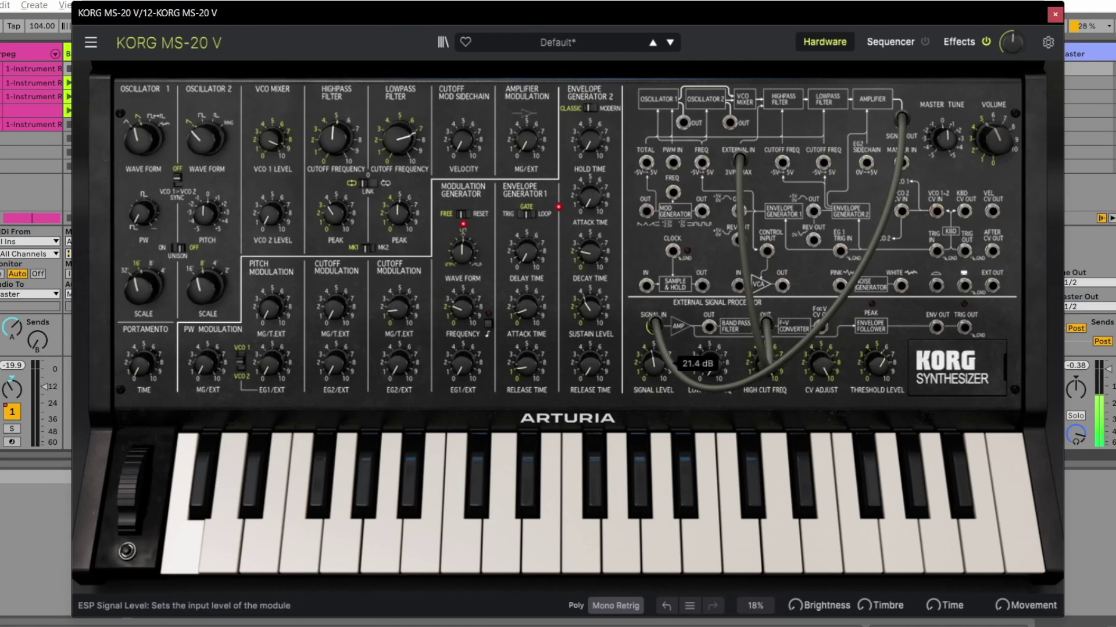
scroll(654, 365, "down", 4)
scroll(652, 365, "down", 1)
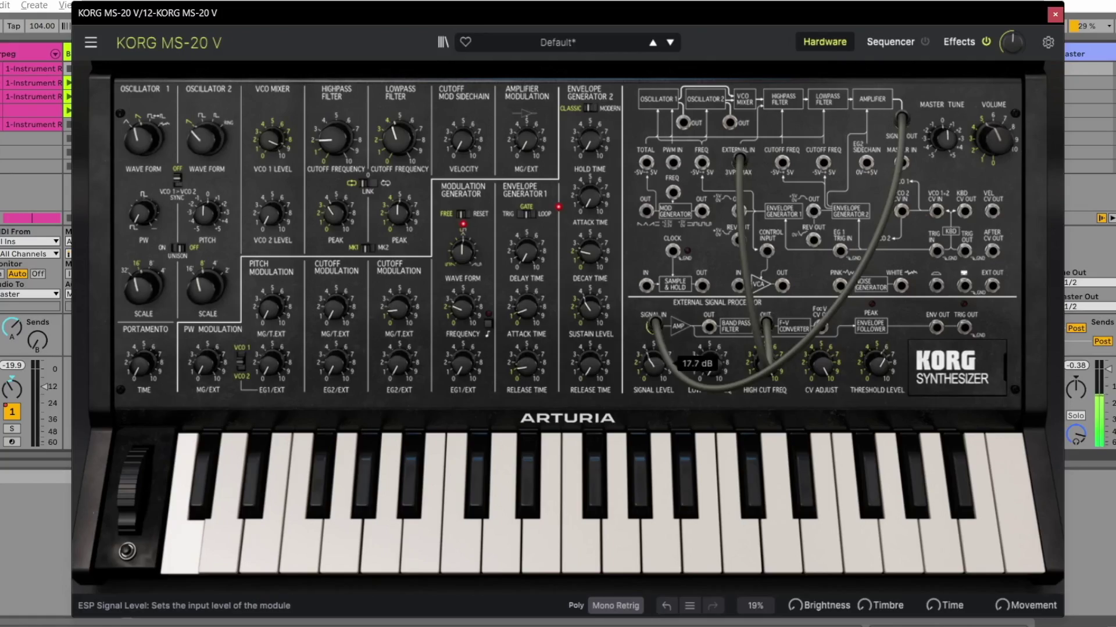
scroll(653, 365, "up", 2)
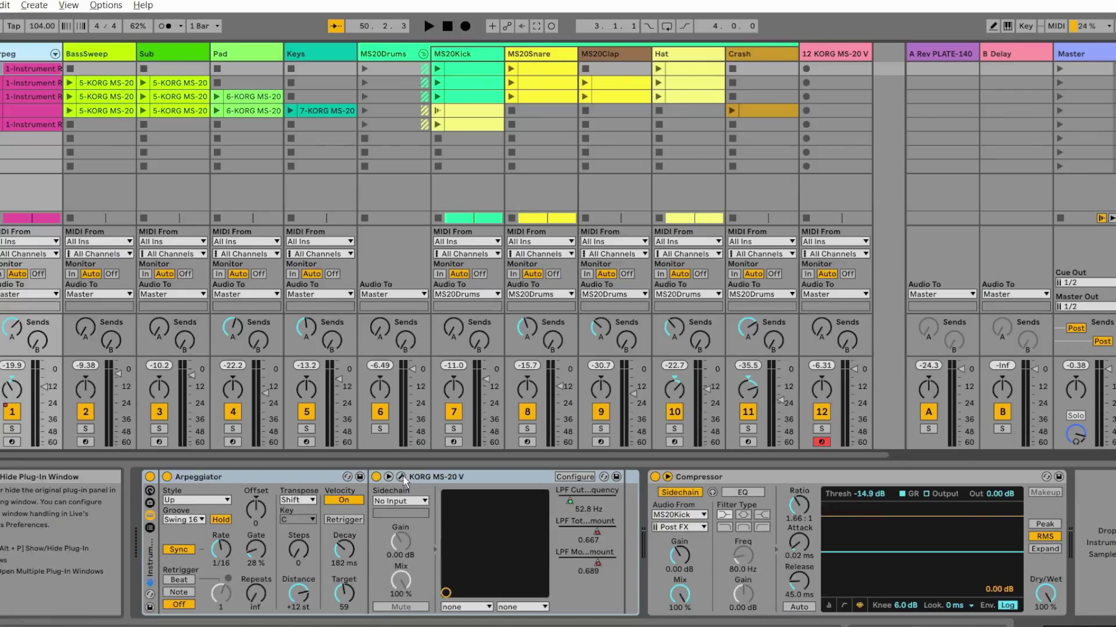
Open the Arpeg track's MS-20 V, move its window clear of the mixer, and solo the track.
left_click(401, 476)
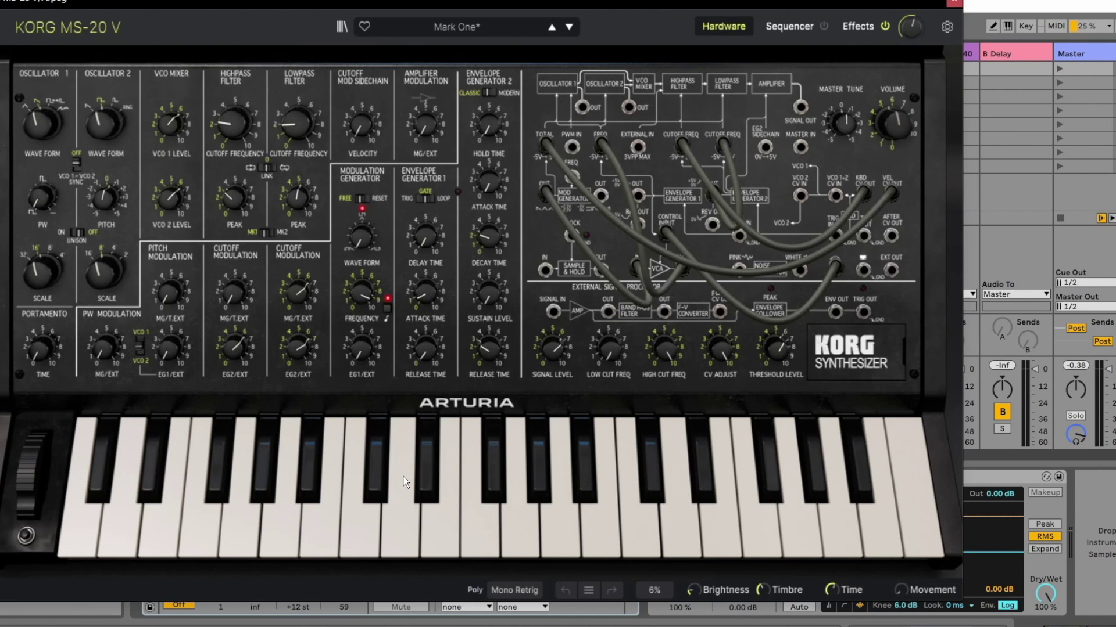
left_click_drag(303, 3, 530, 0)
left_click(12, 430)
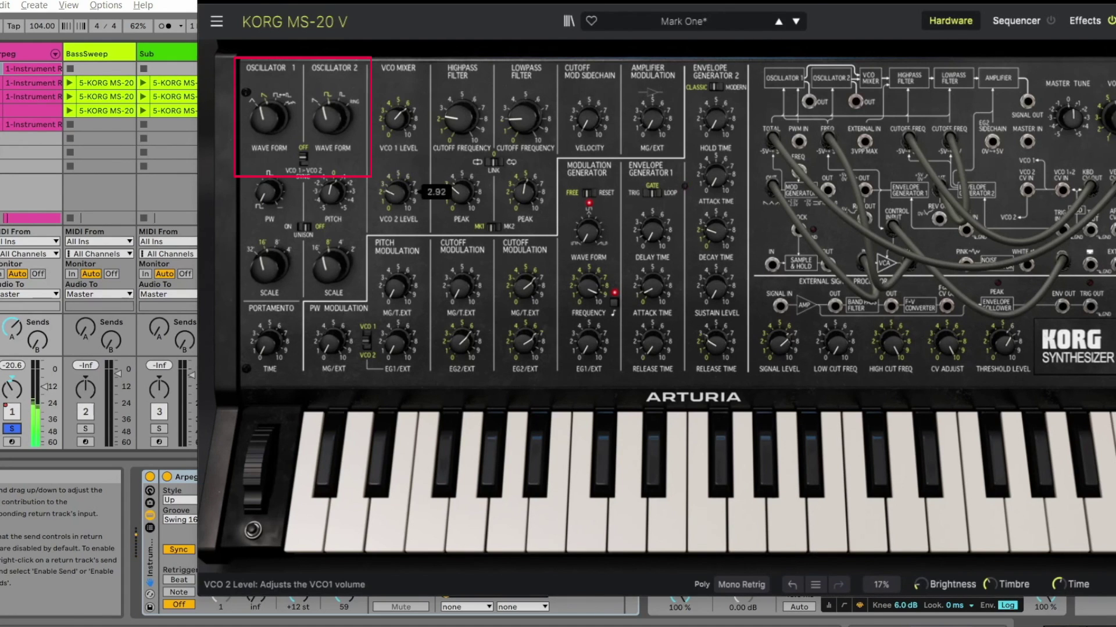
Rebalance the VCO mixer, setting both the VCO 1 and VCO 2 levels to about mid-range.
mouse_move(397, 119)
scroll(397, 119, "down", 3)
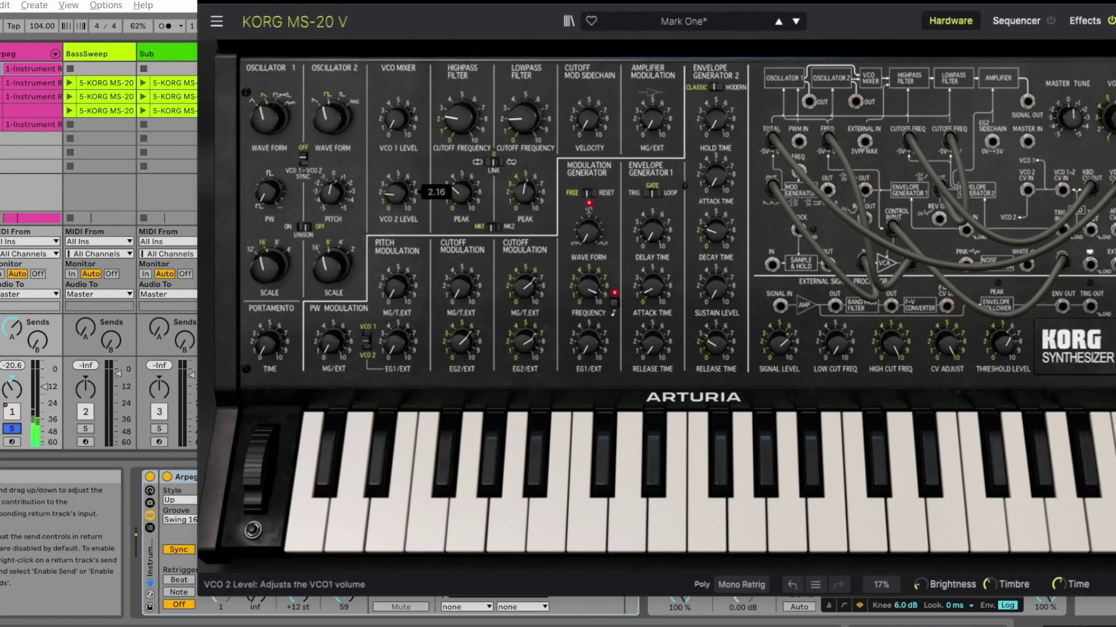
left_click_drag(402, 185, 402, 162)
left_click_drag(400, 108, 400, 105)
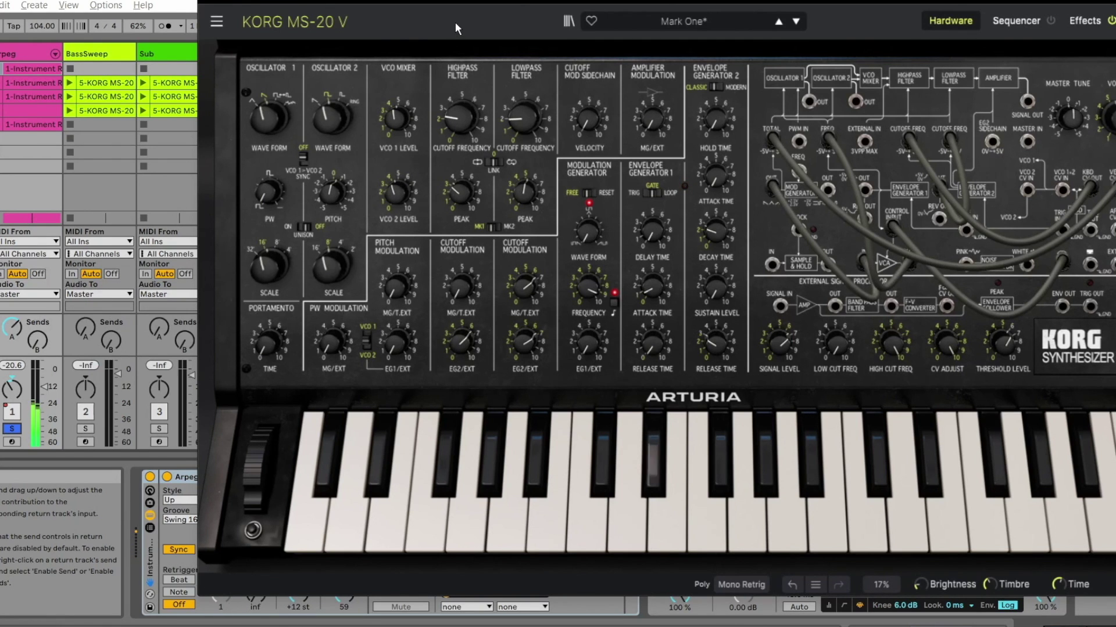
Bring the Arpeg synth fully into view, show its effects, and toggle the Distortion effect's bypass.
left_click_drag(485, 1, 300, 13)
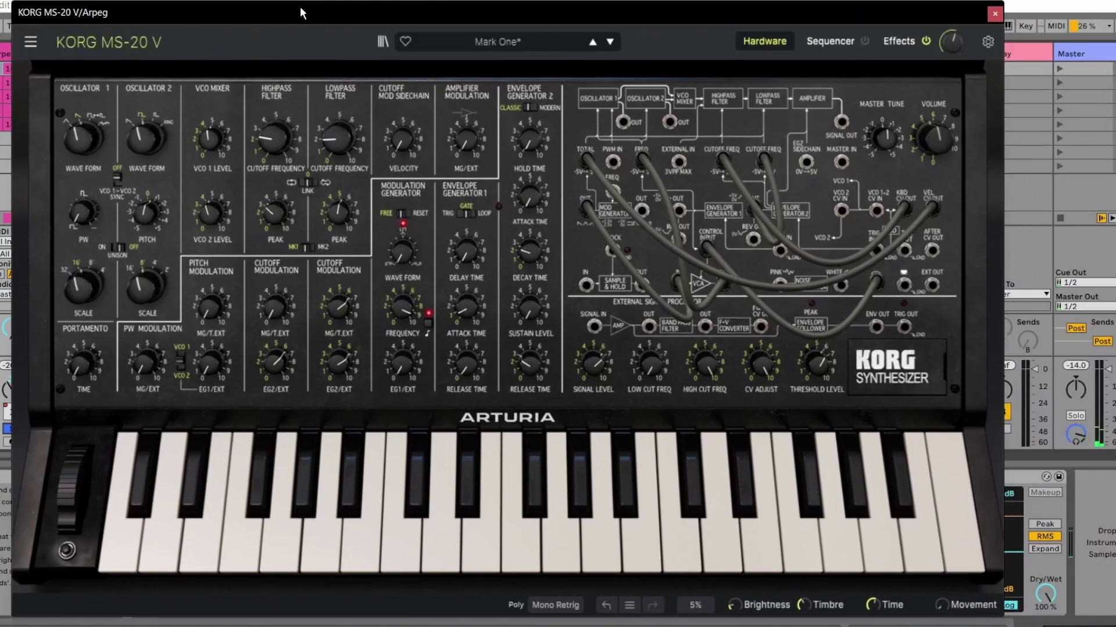
left_click(910, 43)
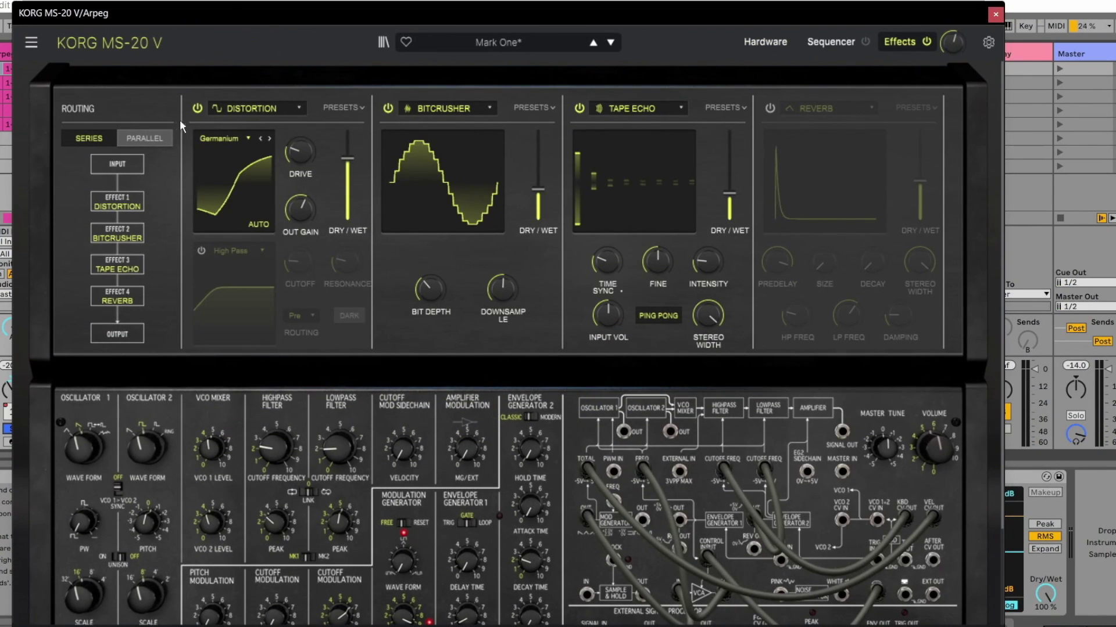
left_click(197, 110)
Adjust the Arpeg synth's lowpass cutoff modulation amounts from MG/T.EXT and EG2/EXT.
scroll(497, 86, "down", 3)
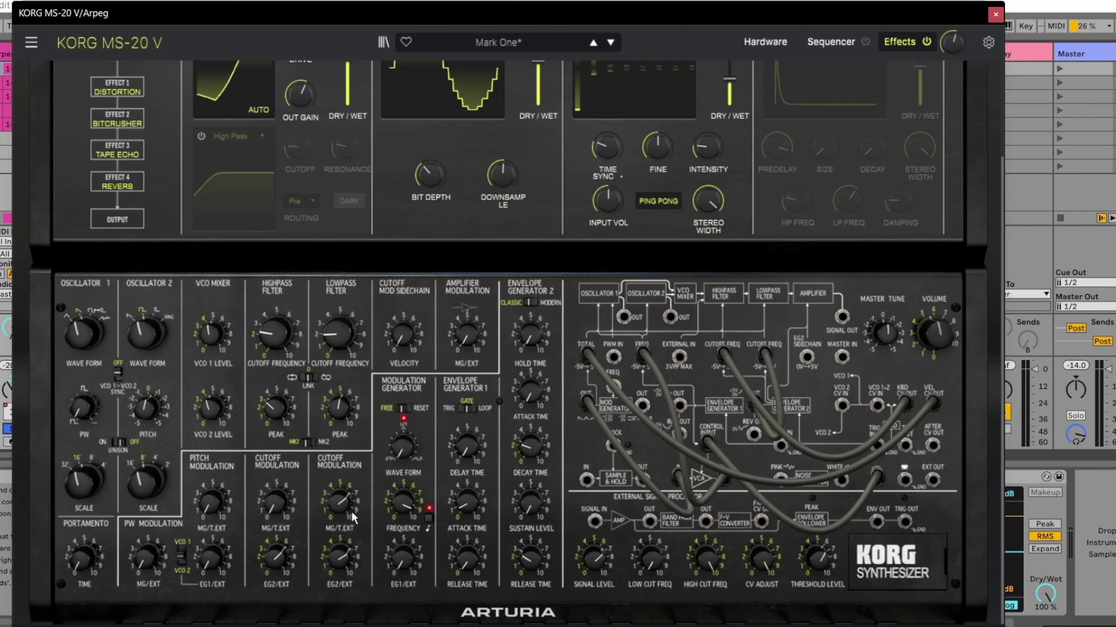
left_click_drag(331, 508, 331, 497)
left_click_drag(331, 560, 331, 552)
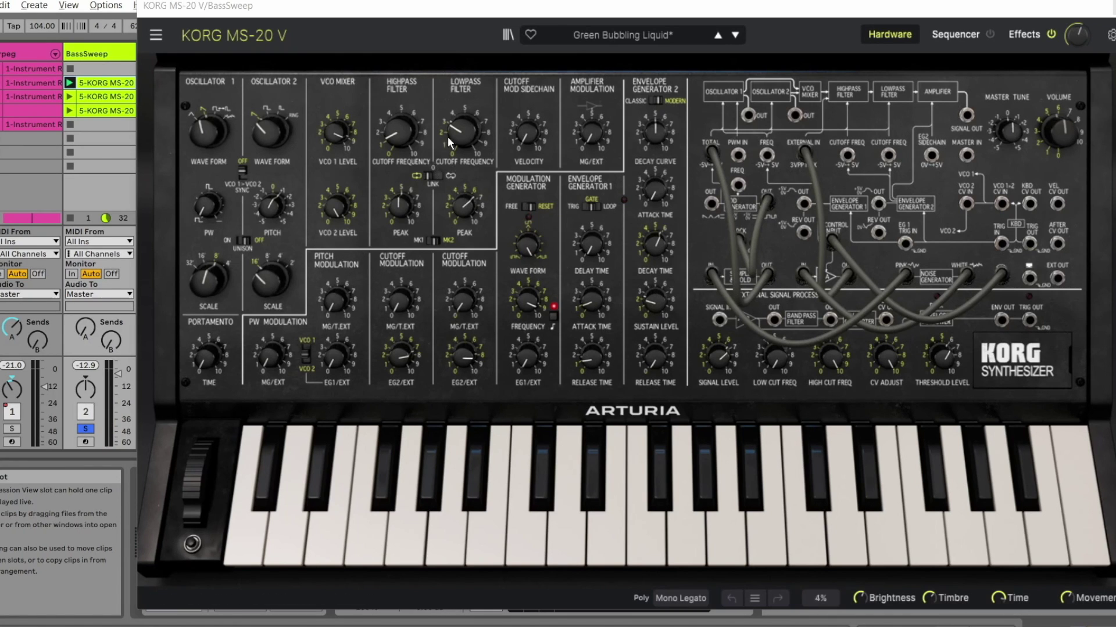
Adjust the BassSweep synth's lowpass and highpass cutoff frequencies and arm the BassSweep track.
mouse_move(462, 130)
left_mouse_down()
mouse_move(472, 130)
mouse_move(460, 128)
left_mouse_up()
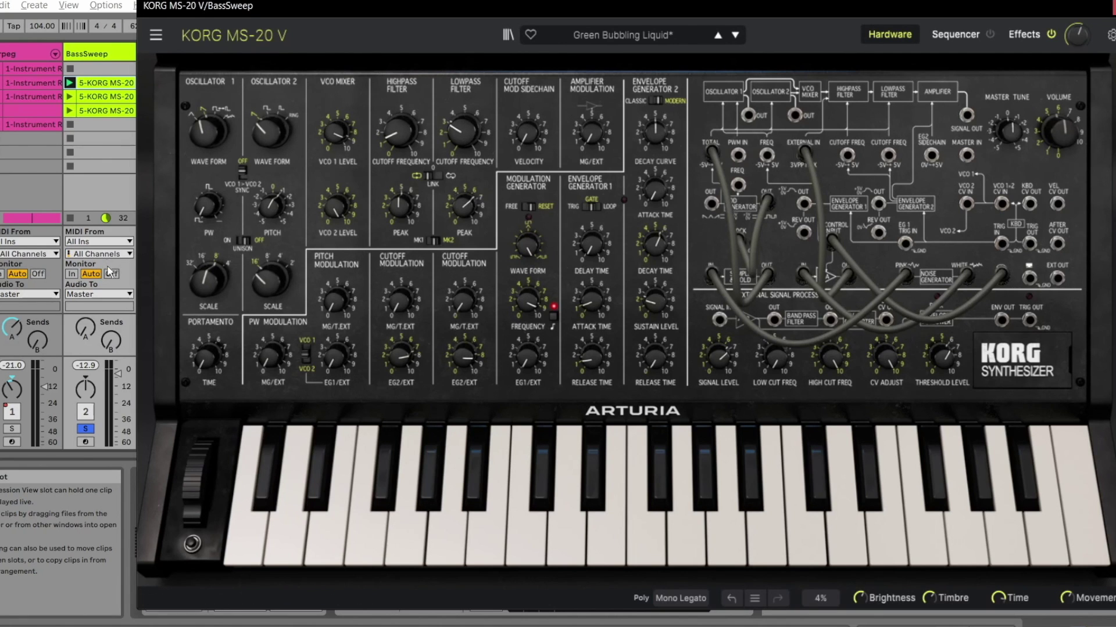
left_click(90, 446)
left_click(90, 446)
mouse_move(399, 131)
left_mouse_down()
mouse_move(400, 114)
mouse_move(400, 134)
left_mouse_up()
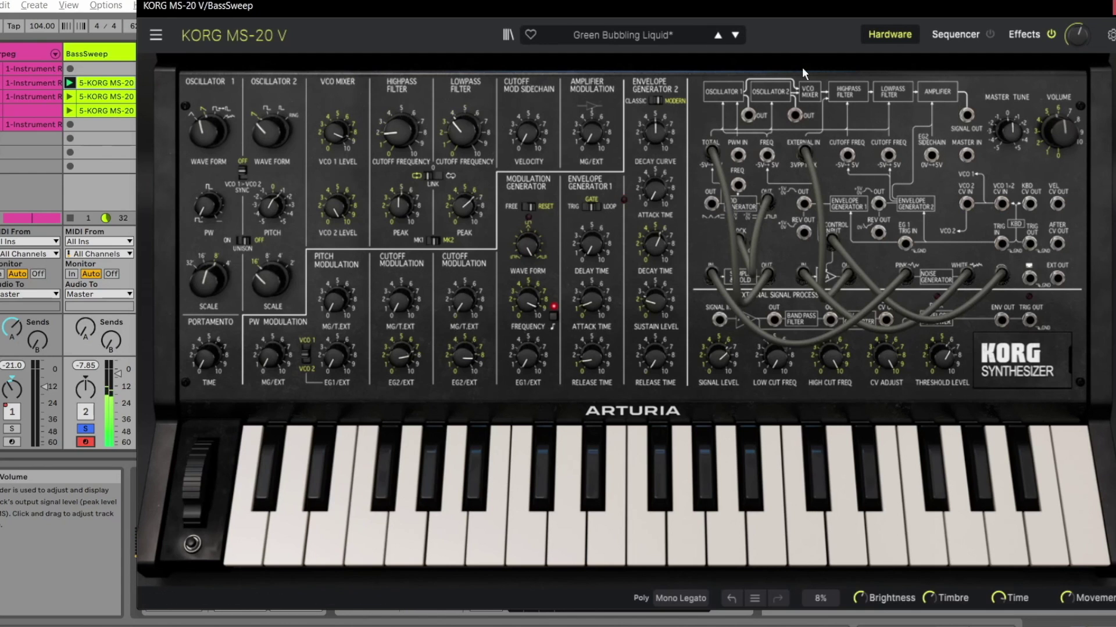
View the BassSweep synth's effects chain, close its window, and select the Pad track.
left_click(1023, 34)
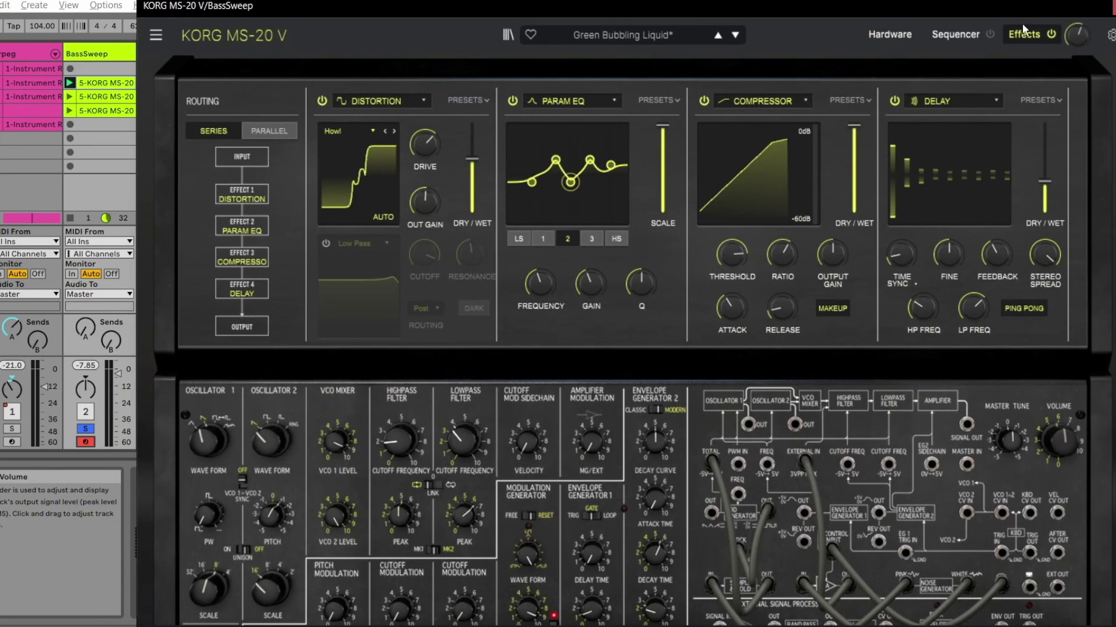
left_click(1104, 6)
left_click(249, 52)
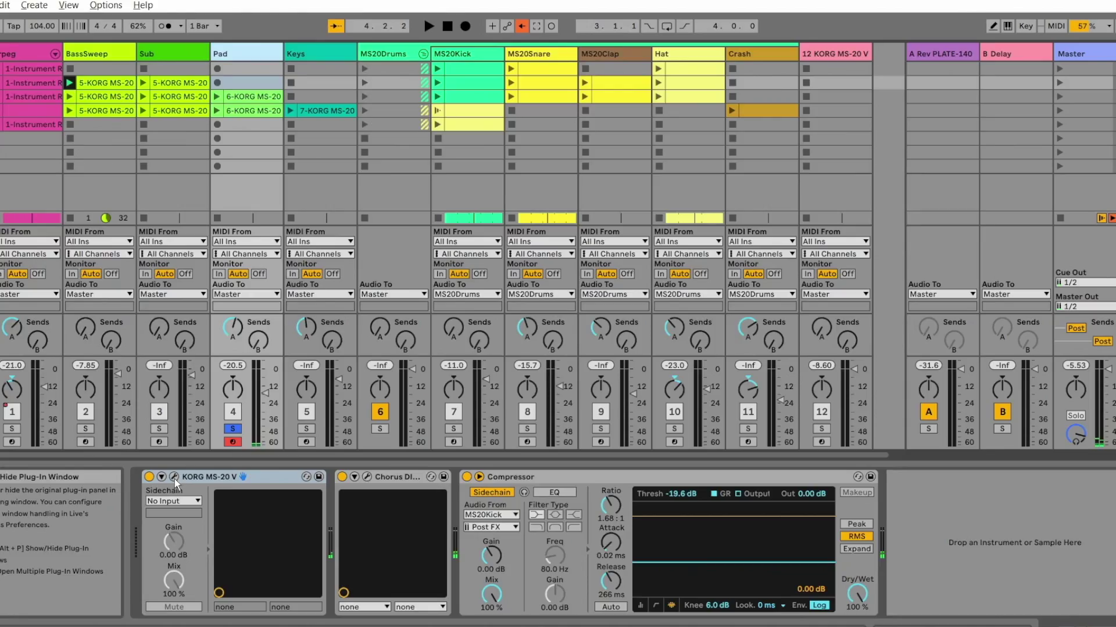
Open the Pad track's KORG MS-20 V and adjust the external signal processor's low cut frequency.
left_click(174, 479)
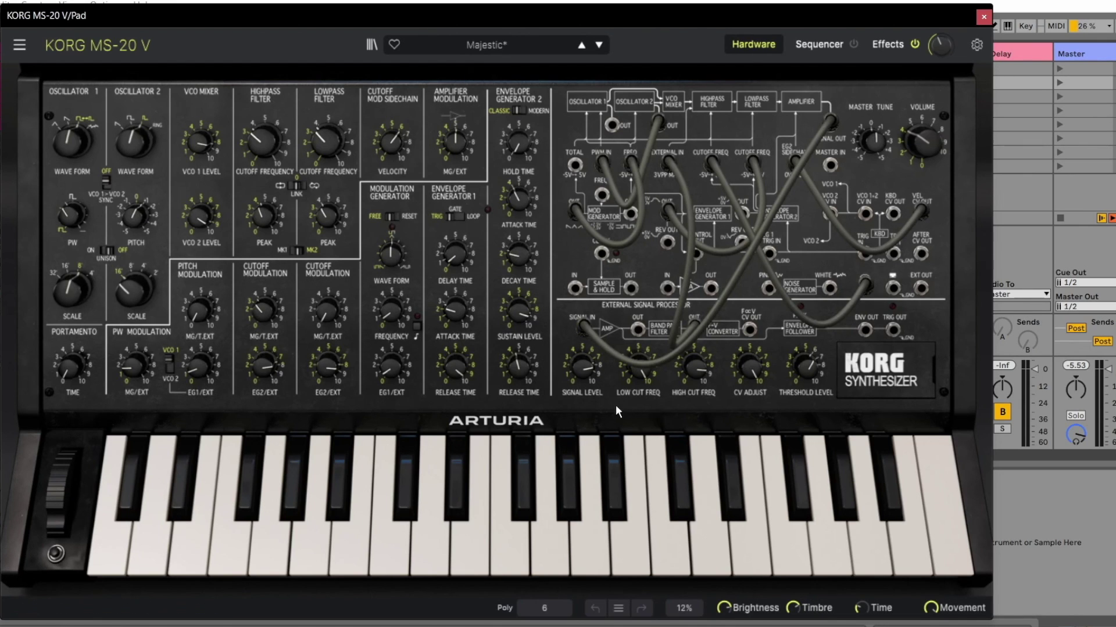
left_click(638, 367)
left_click_drag(637, 367, 637, 395)
left_click_drag(632, 384, 640, 376)
left_click_drag(634, 364, 633, 344)
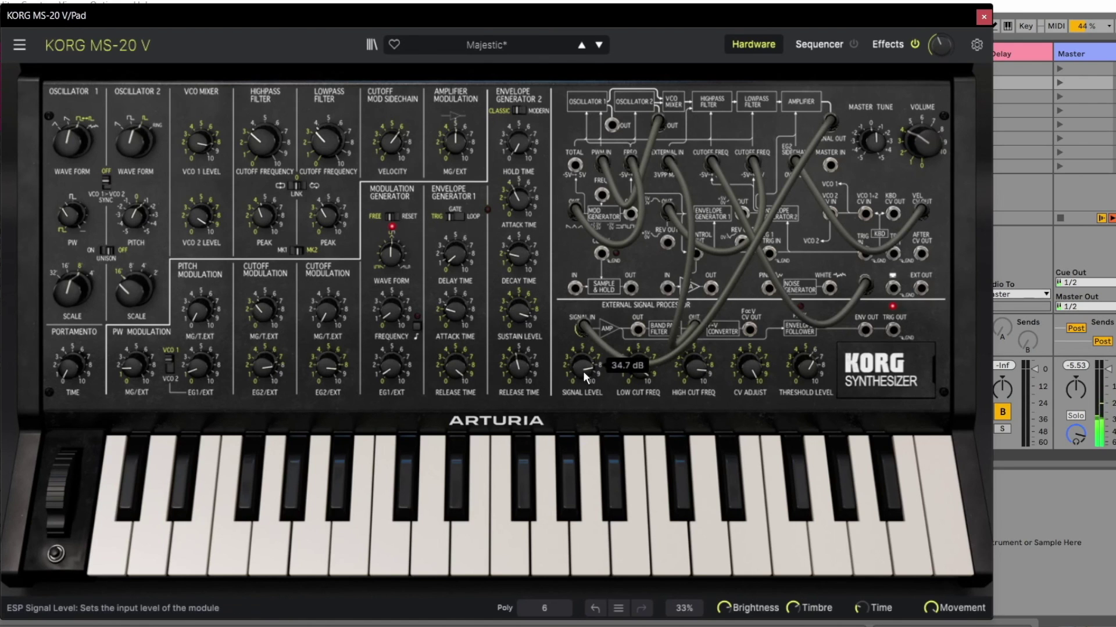
Sweep the Pad synth's external signal level down and back up, and close the synth window.
left_click_drag(584, 361, 584, 395)
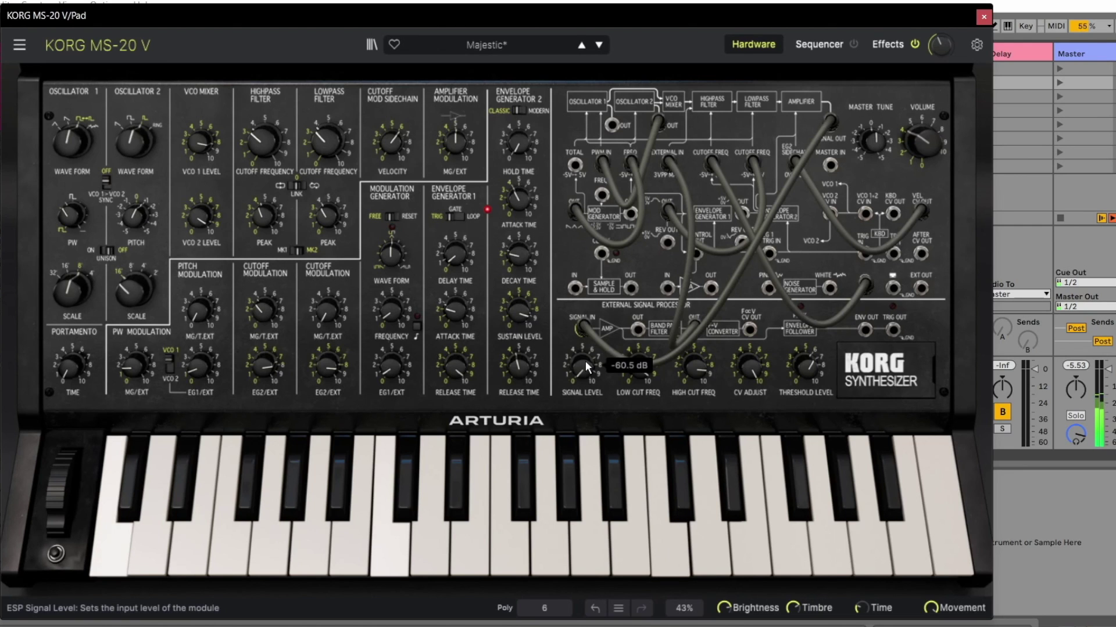
mouse_move(585, 361)
left_mouse_down()
mouse_move(585, 328)
mouse_move(585, 349)
left_mouse_up()
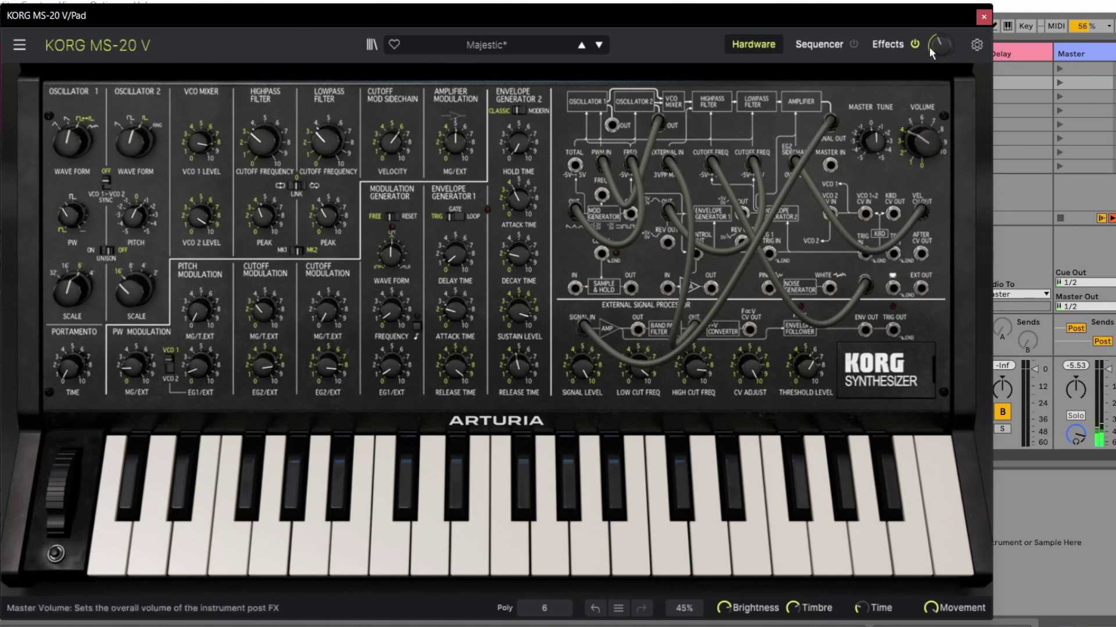
left_click(983, 16)
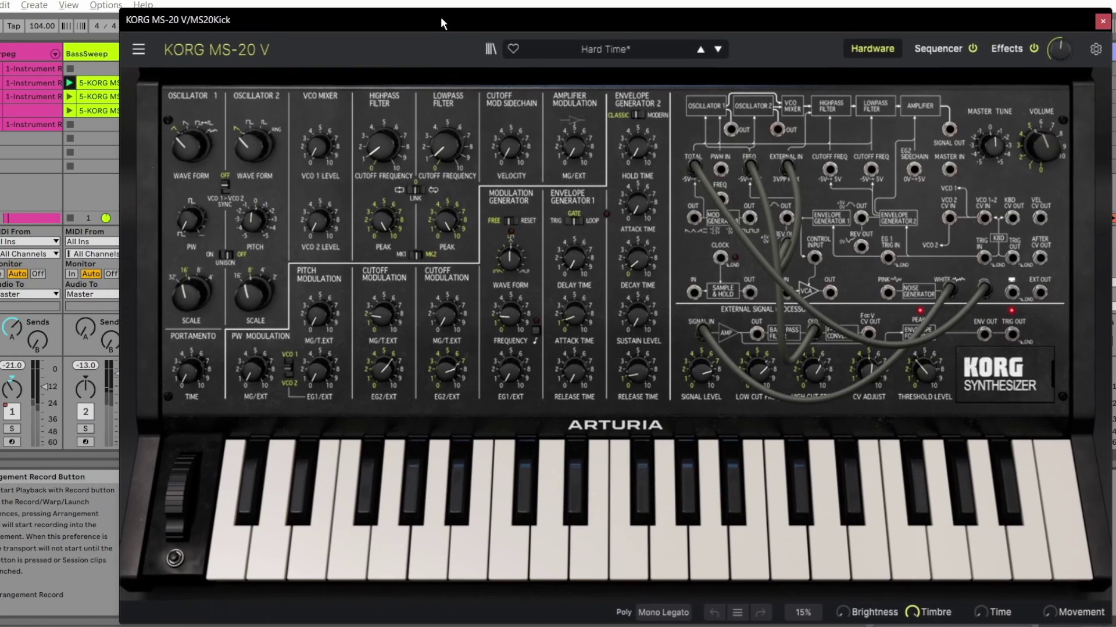
Bring the MS20Kick synth fully into view and bypass the Drum Buss on the MS20Snare track.
left_click_drag(440, 23, 438, 21)
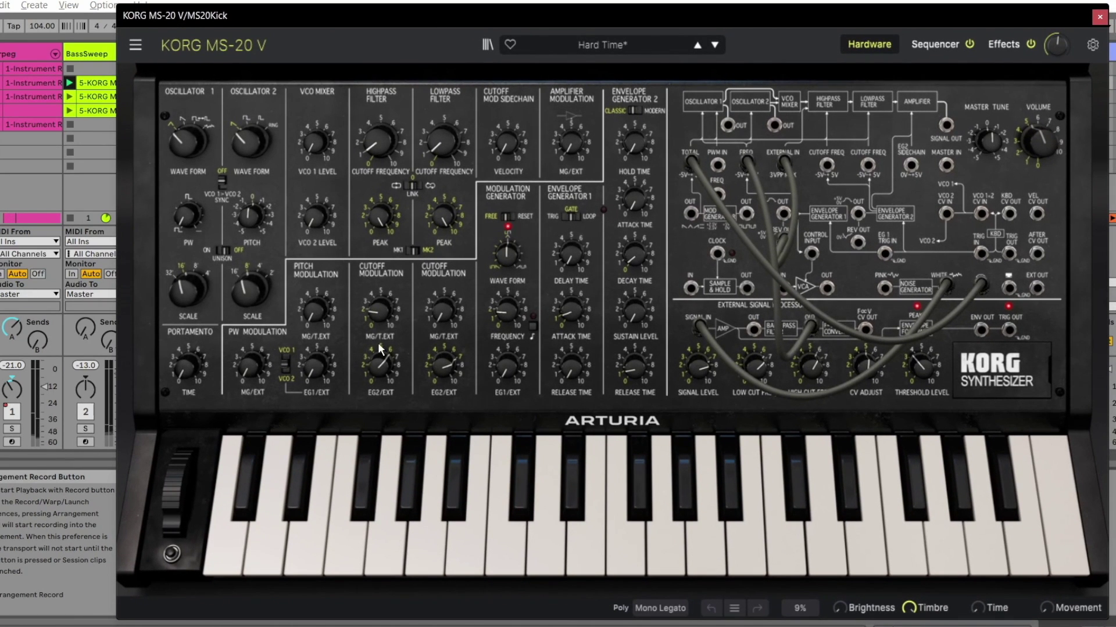
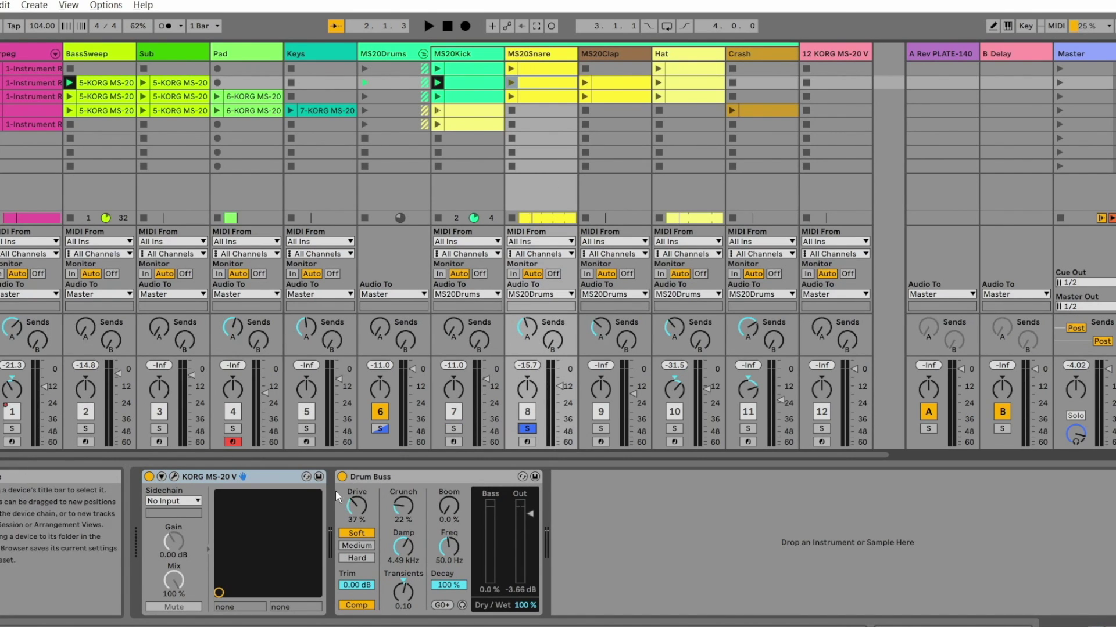
left_click(342, 477)
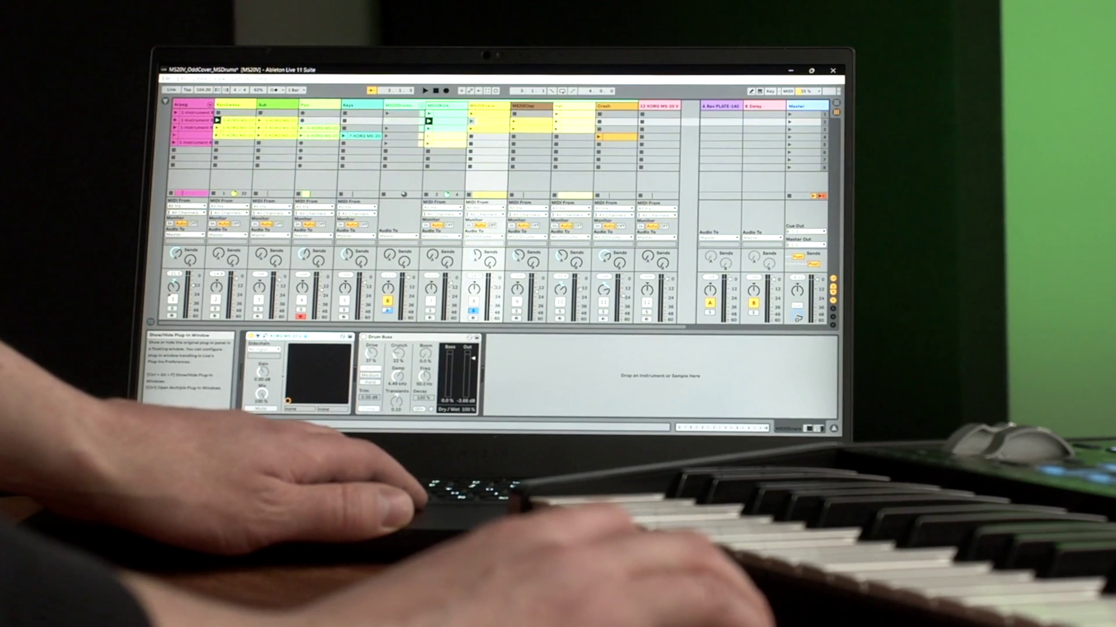
Open the MS20Snare synth, adjust its lowpass and highpass cutoff frequencies, and hide its window.
left_click(174, 477)
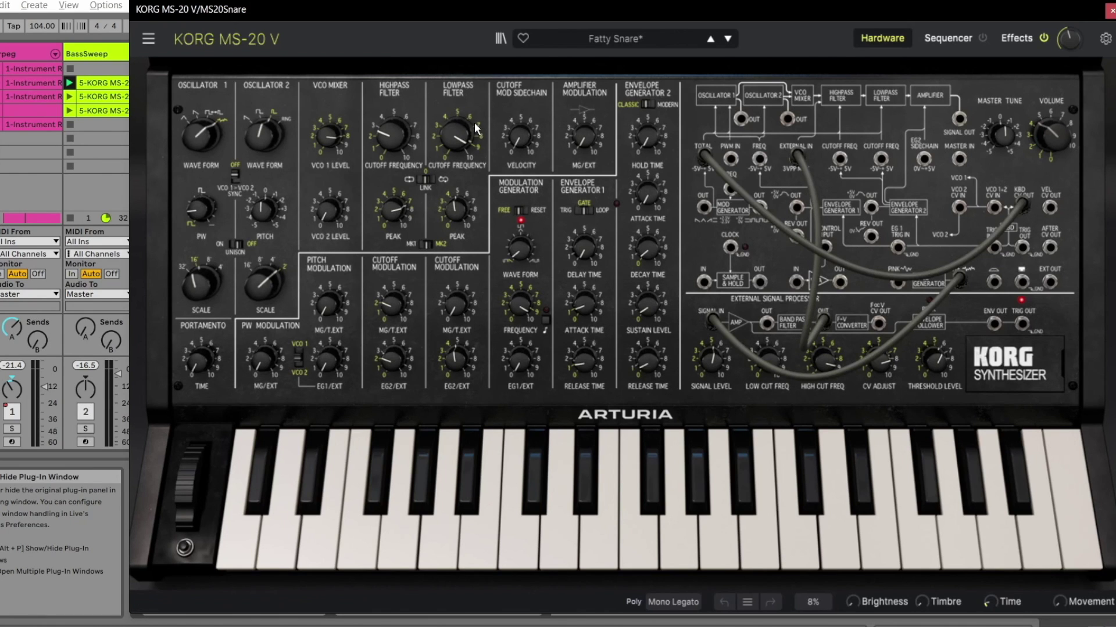
mouse_move(460, 132)
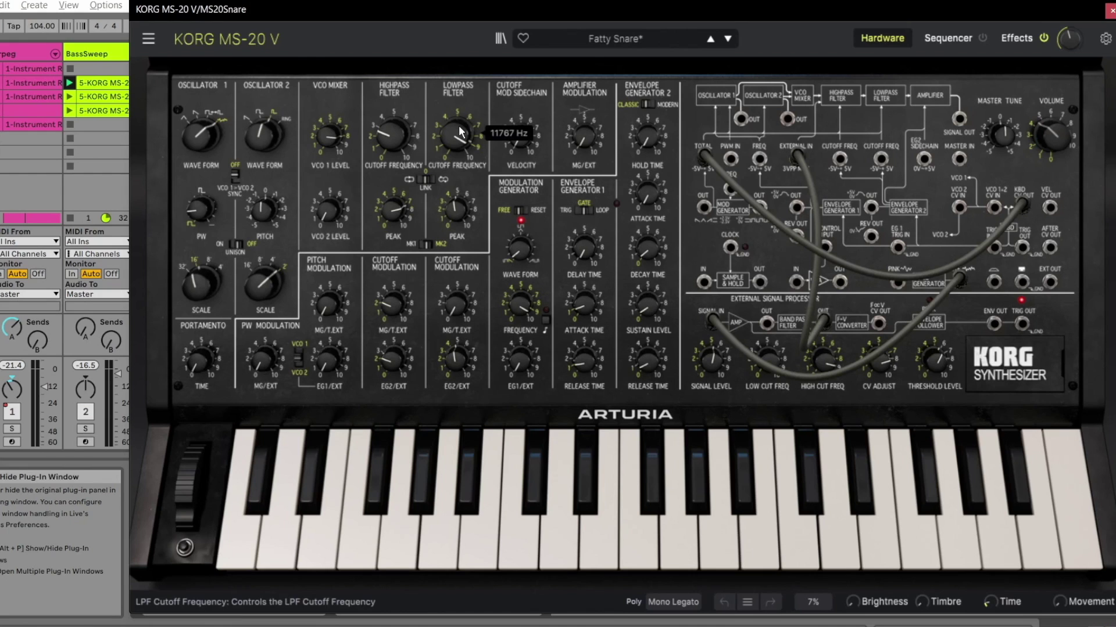
mouse_move(459, 137)
left_mouse_down()
mouse_move(459, 160)
mouse_move(461, 138)
left_mouse_up()
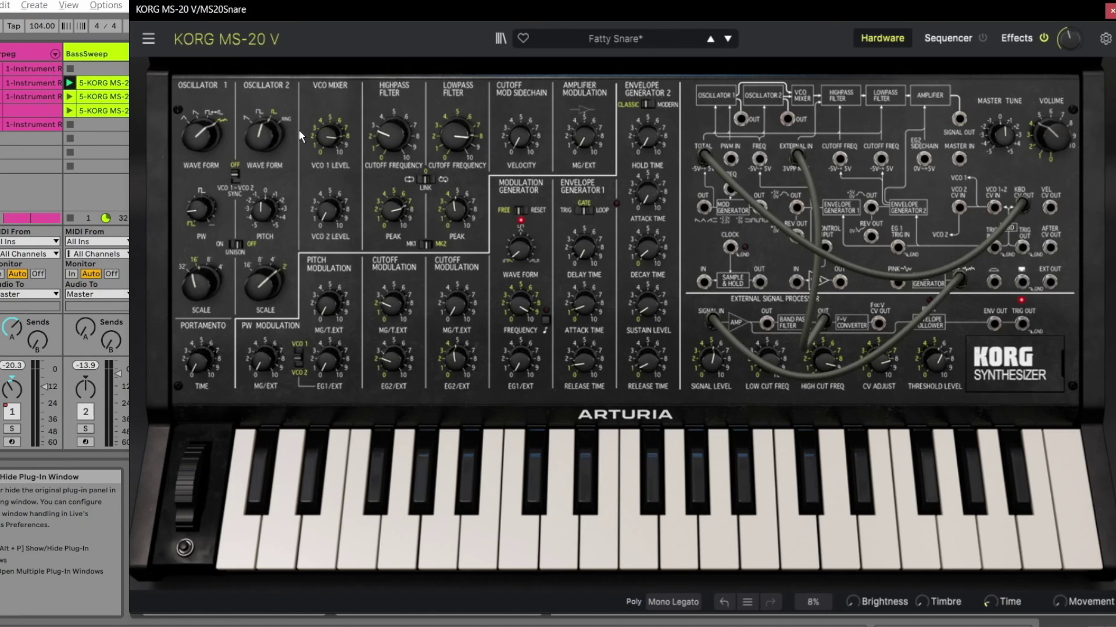
left_click_drag(391, 134, 391, 134)
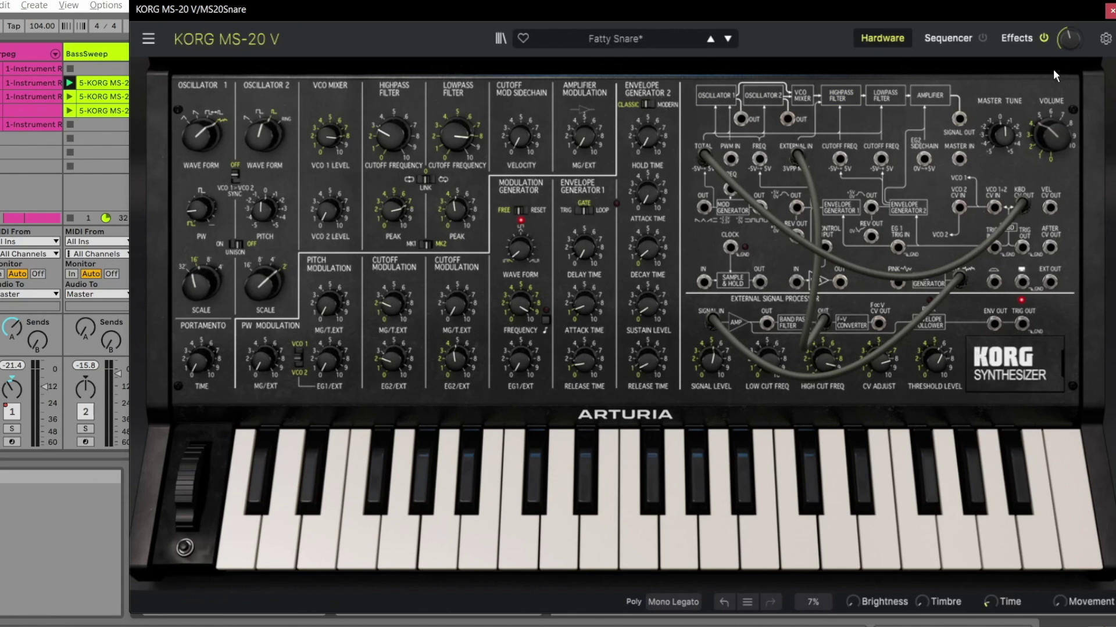
key("ctrl+alt+p")
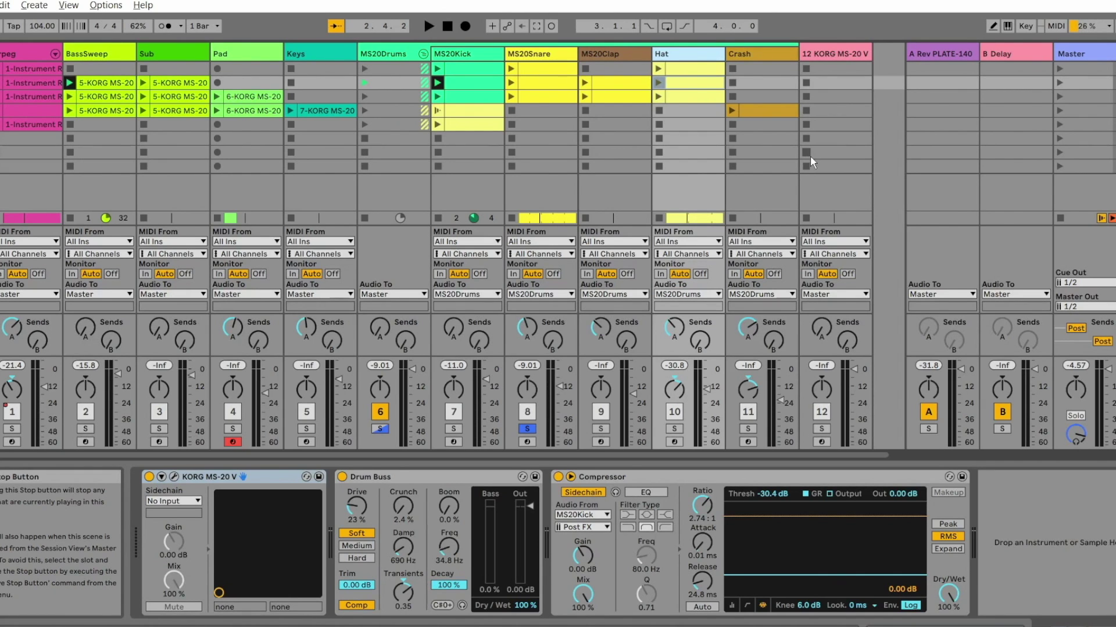
Open the Hat track's KORG MS-20 V, reposition its window, and close it.
left_click(274, 499)
left_click(173, 477)
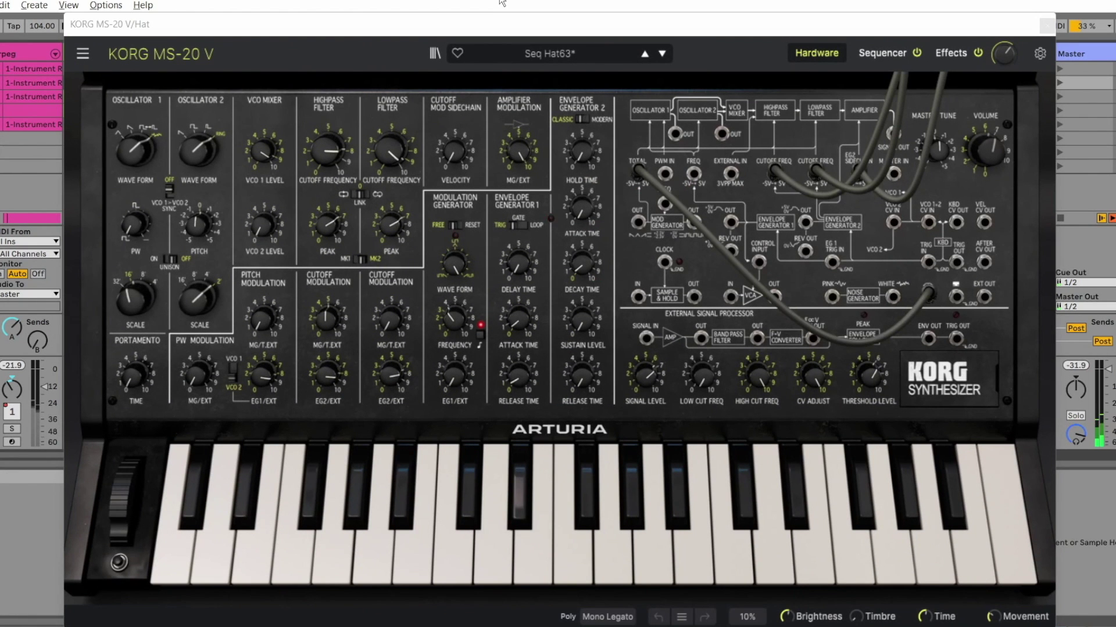
left_click_drag(489, 14, 23, 91)
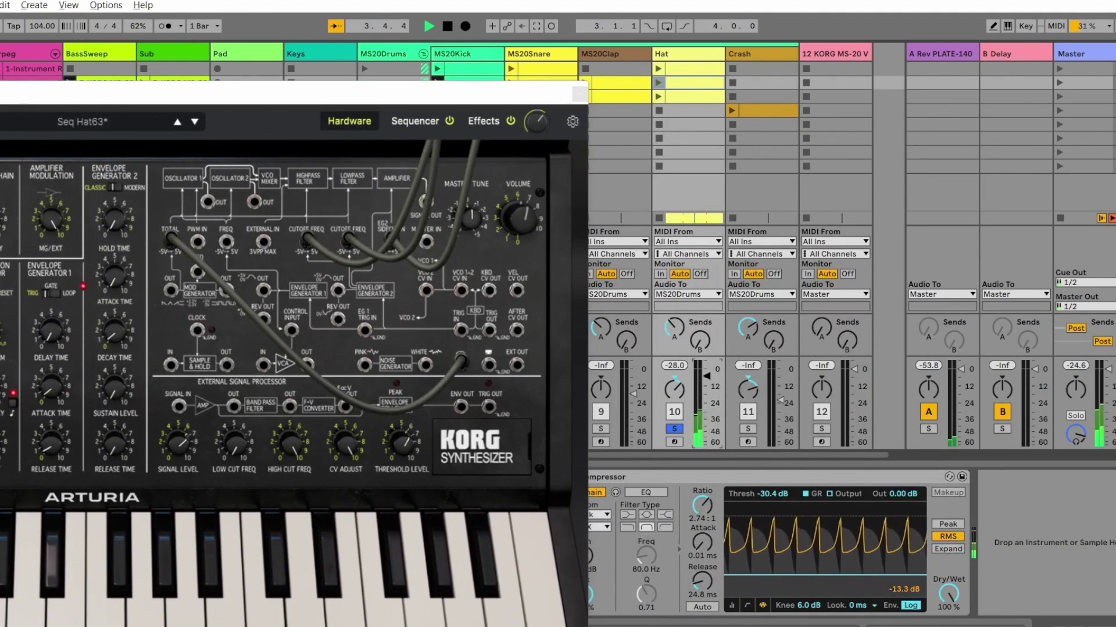
left_click_drag(397, 94, 803, 8)
left_click(973, 9)
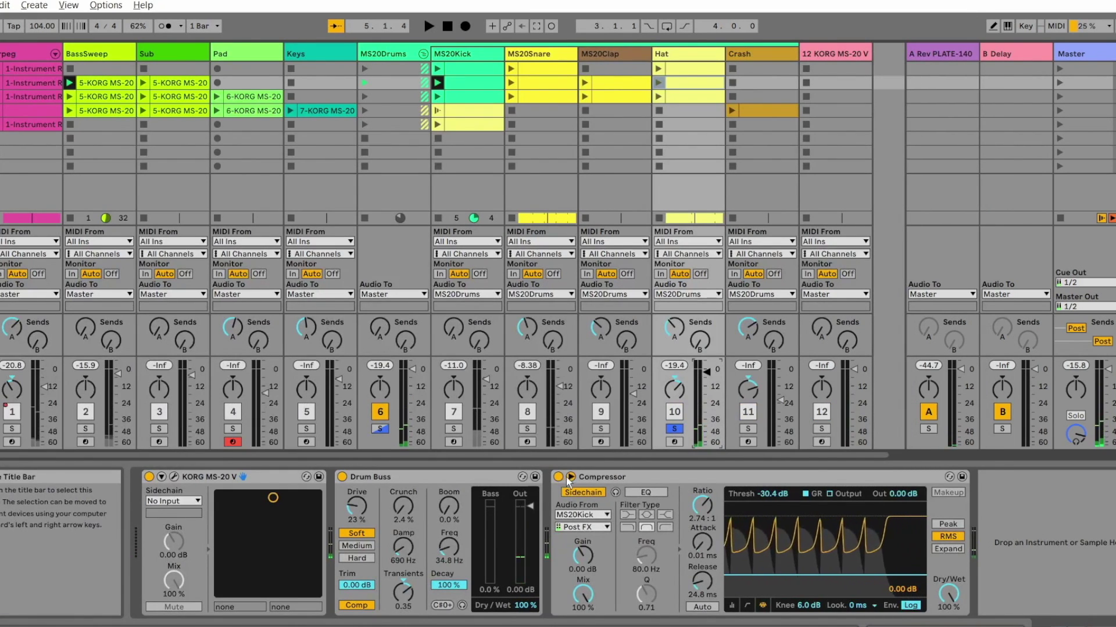
Bypass the Drum Buss and Compressor on the Hat track and start playback.
left_click(342, 476)
key("space")
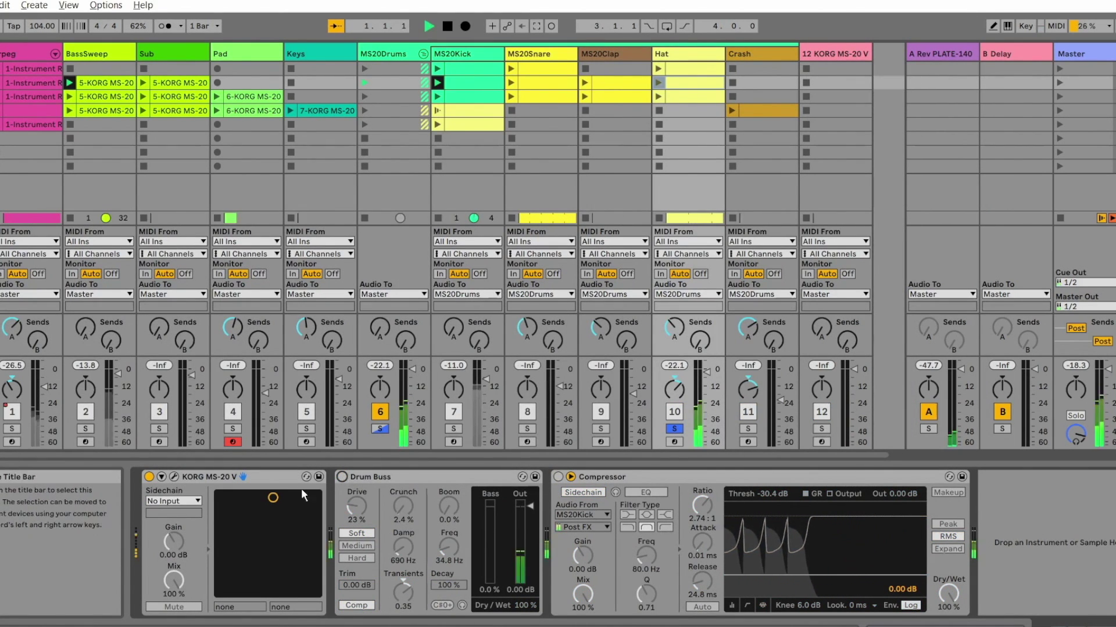
Show the Hat synth's sequencer and examine how its channel outputs are patched to the synth's inputs.
left_click(174, 477)
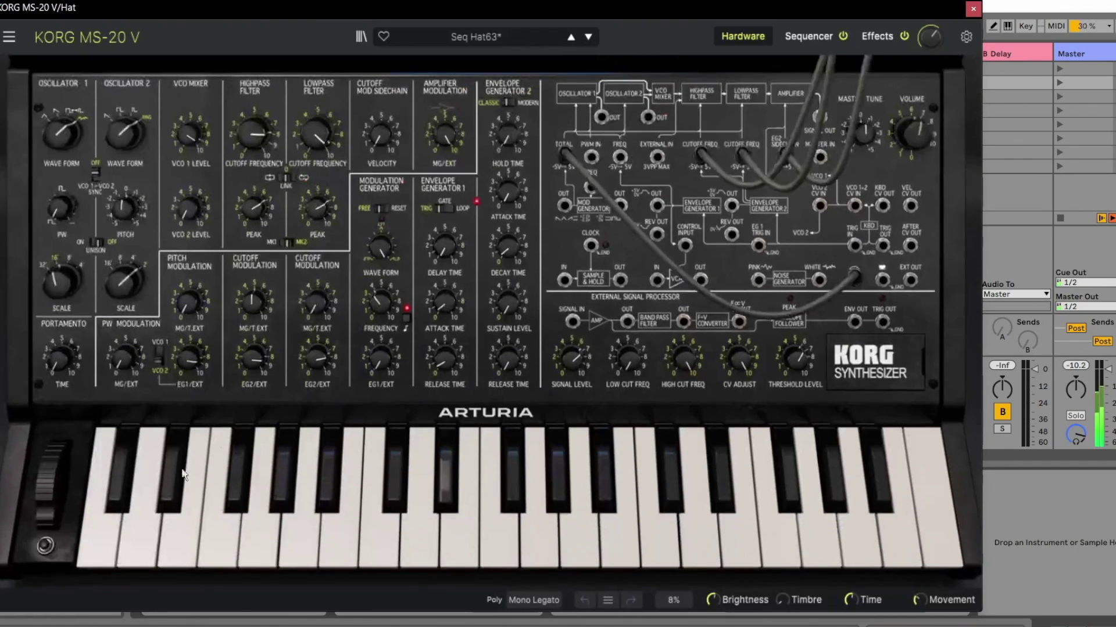
left_click(795, 39)
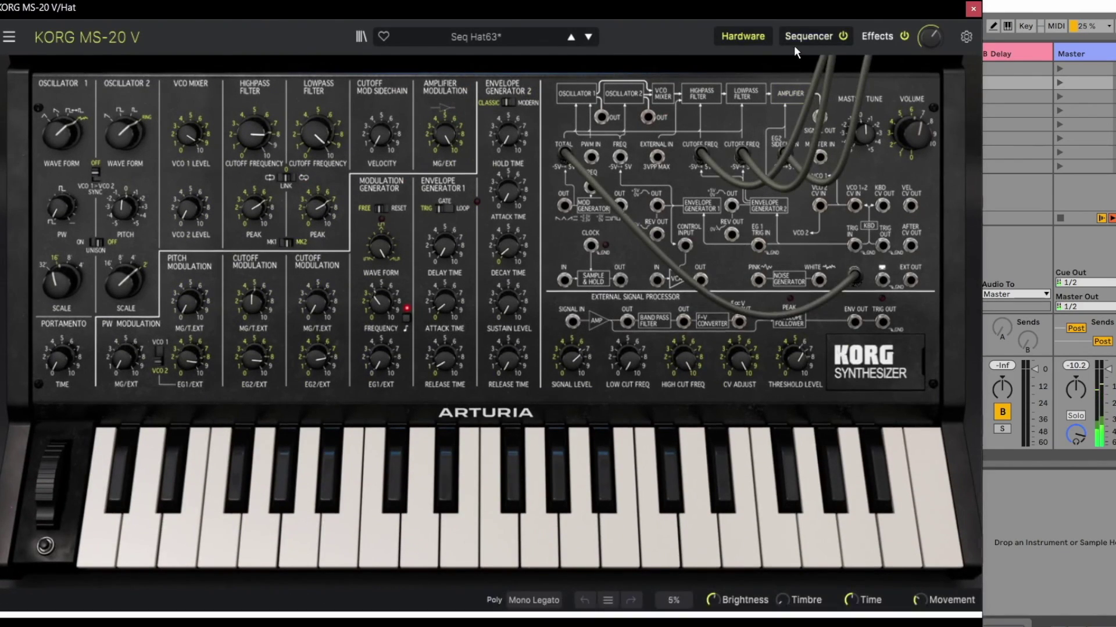
mouse_move(204, 155)
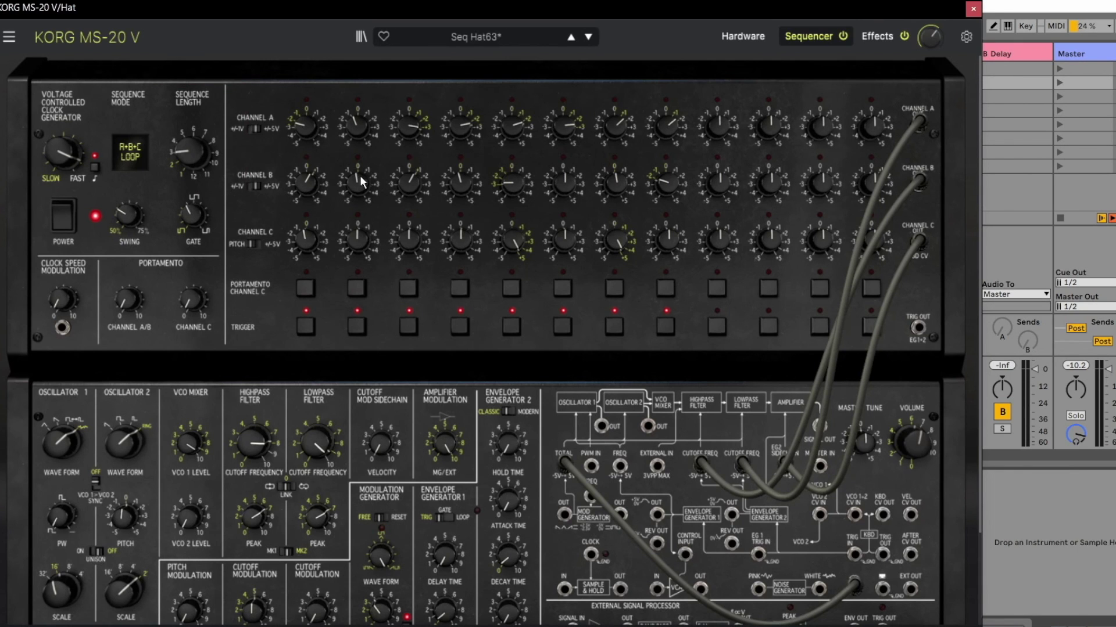
scroll(849, 274, "down", 3)
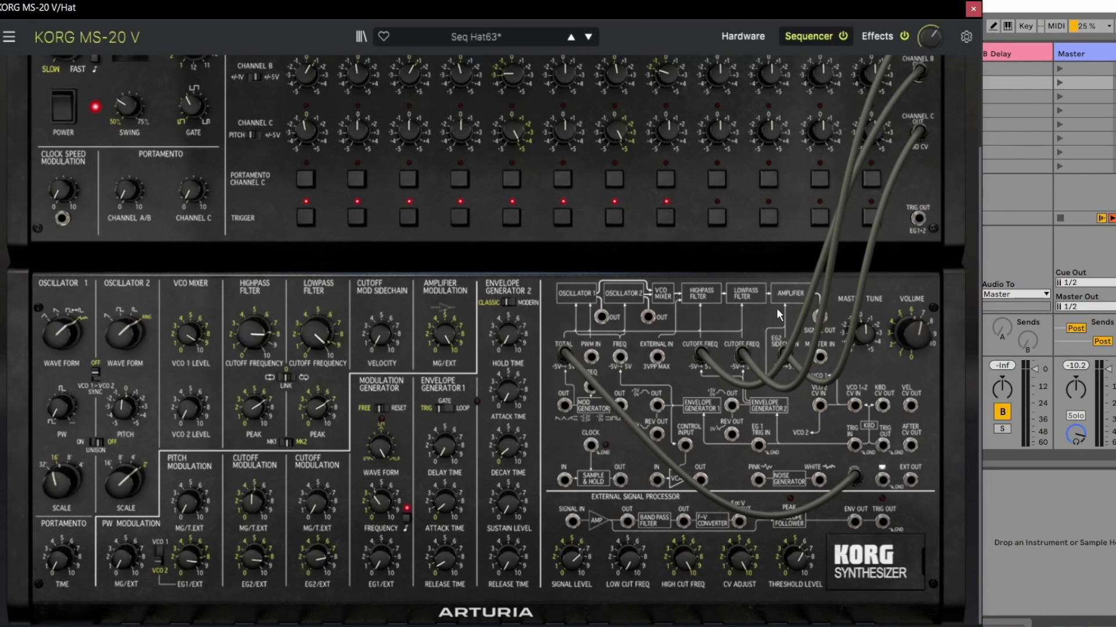
scroll(824, 376, "up", 3)
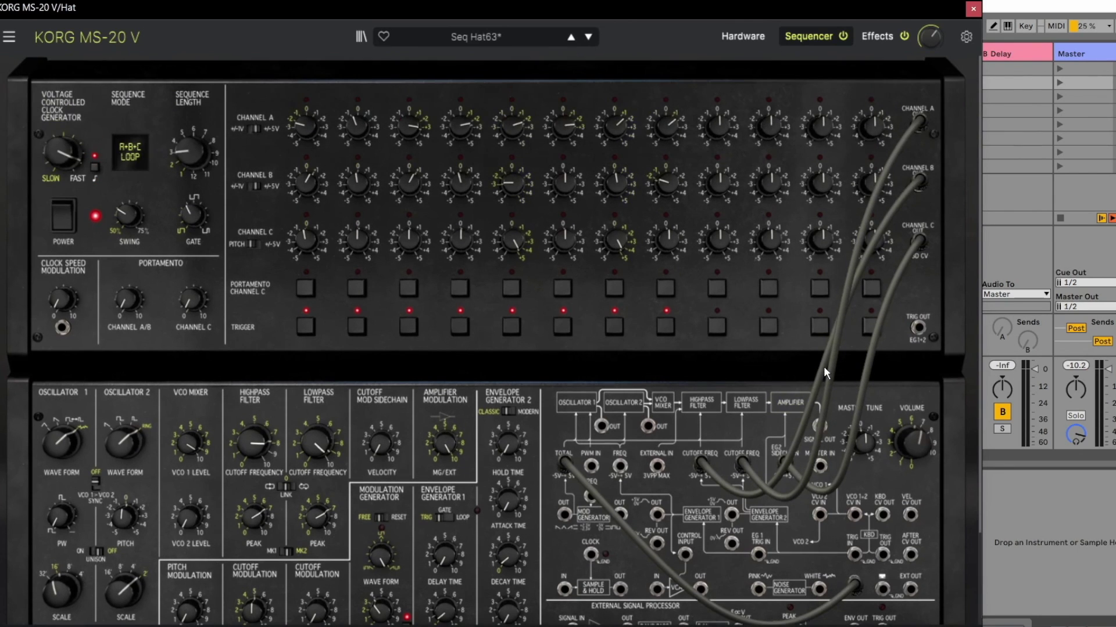
Enable the Hat sequencer's step 11 trigger, adjust the channel A, B and C voltages on the first three steps, and close the synth.
left_click(826, 325)
left_click_drag(357, 182, 318, 182)
left_click_drag(357, 125, 421, 129)
left_click_drag(415, 234, 414, 238)
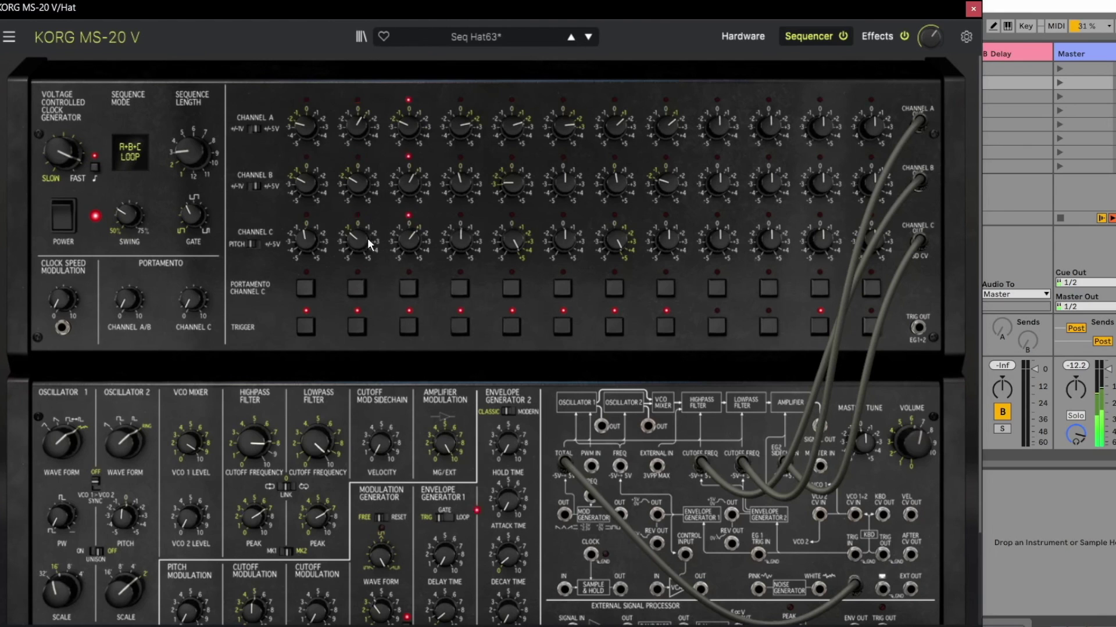
left_click_drag(351, 178, 351, 172)
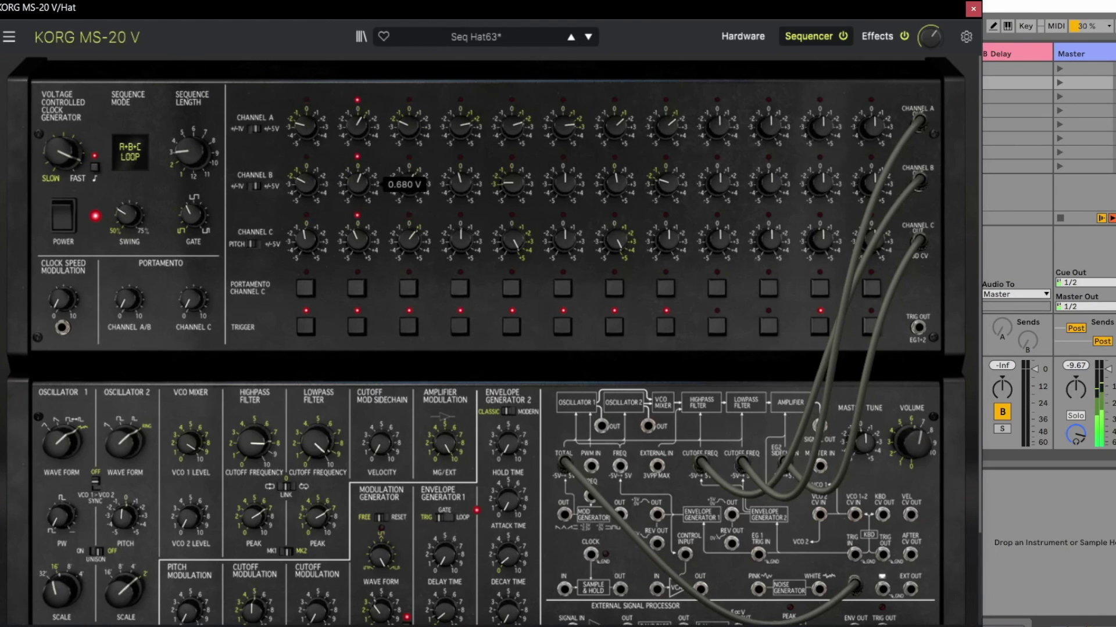
mouse_move(304, 183)
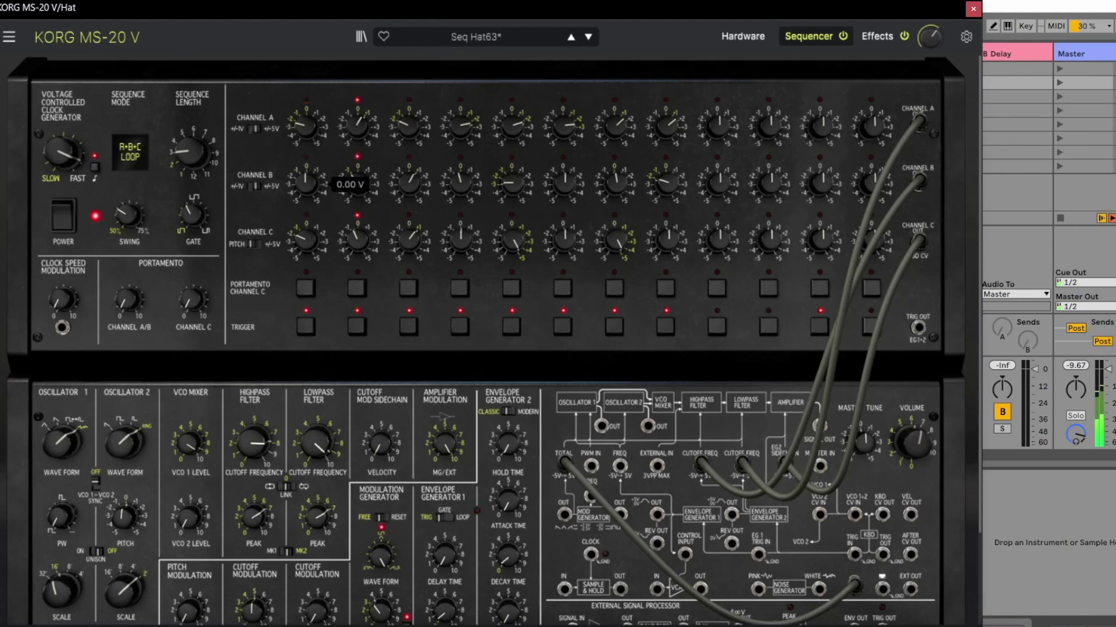
left_click(972, 8)
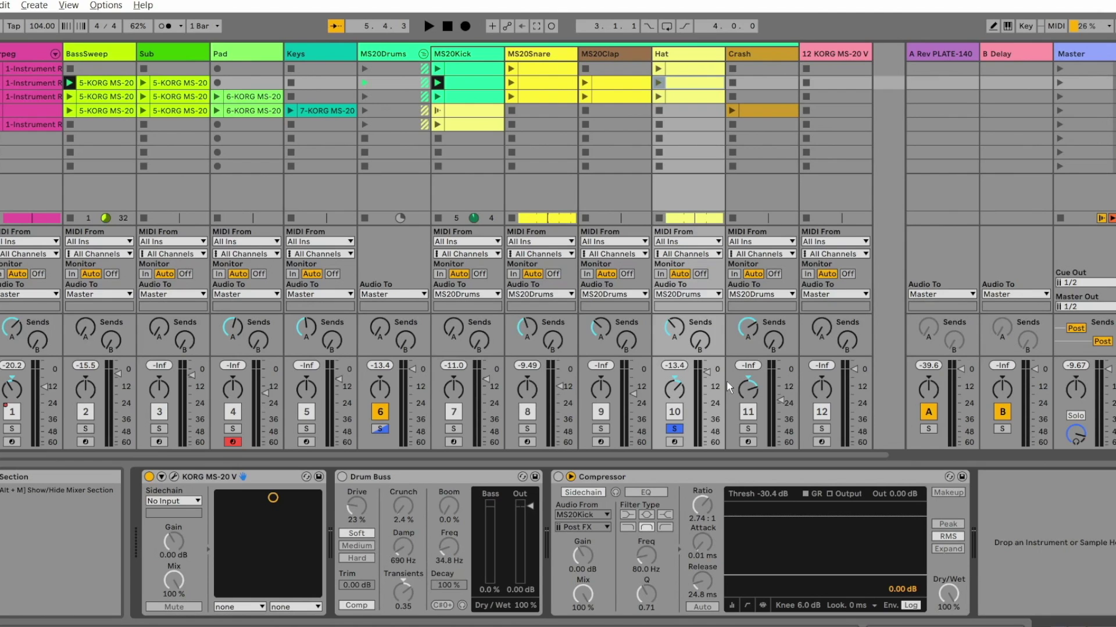
Reactivate the Drum Buss and Compressor on the Hat track and play the processed hat briefly.
left_click(342, 477)
left_click(558, 477)
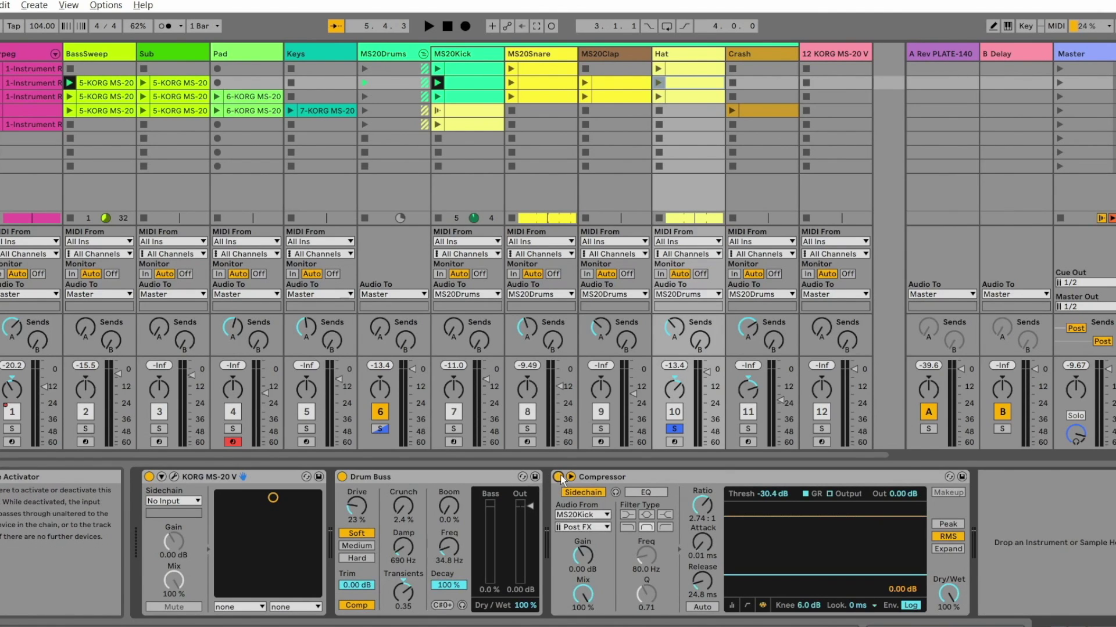
key("space")
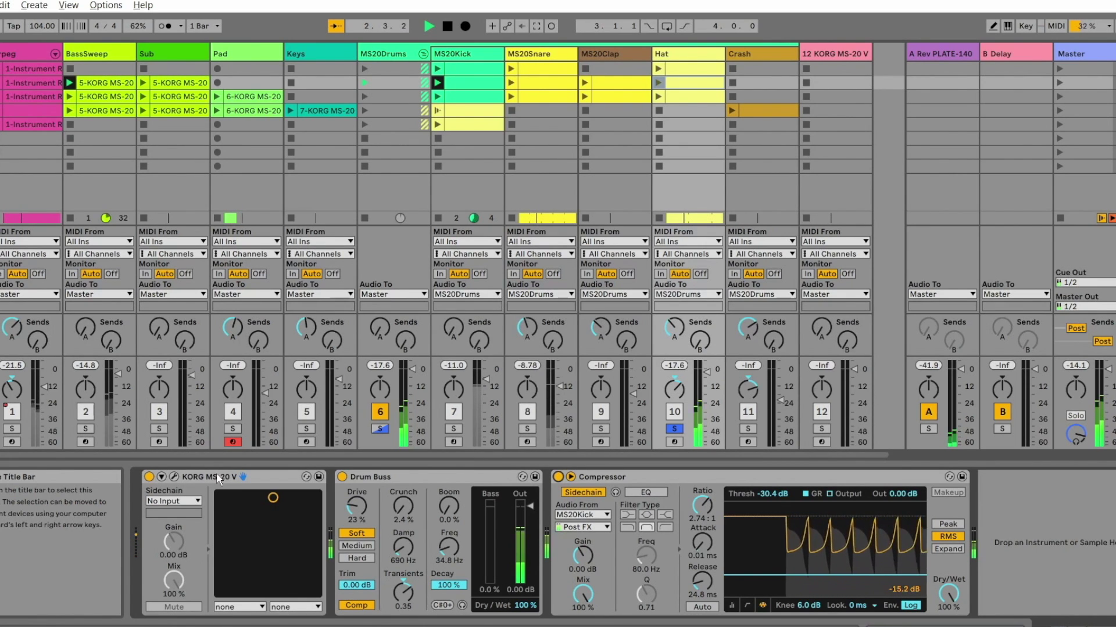
key("space")
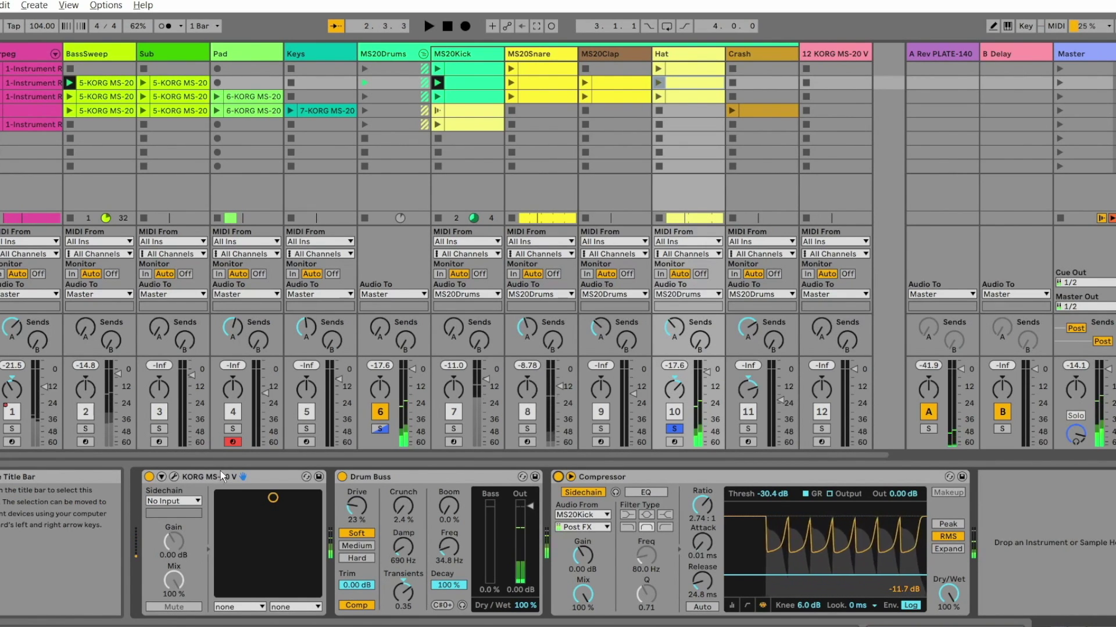
Clear all soloed tracks and launch the first scene of the set.
left_click(13, 429)
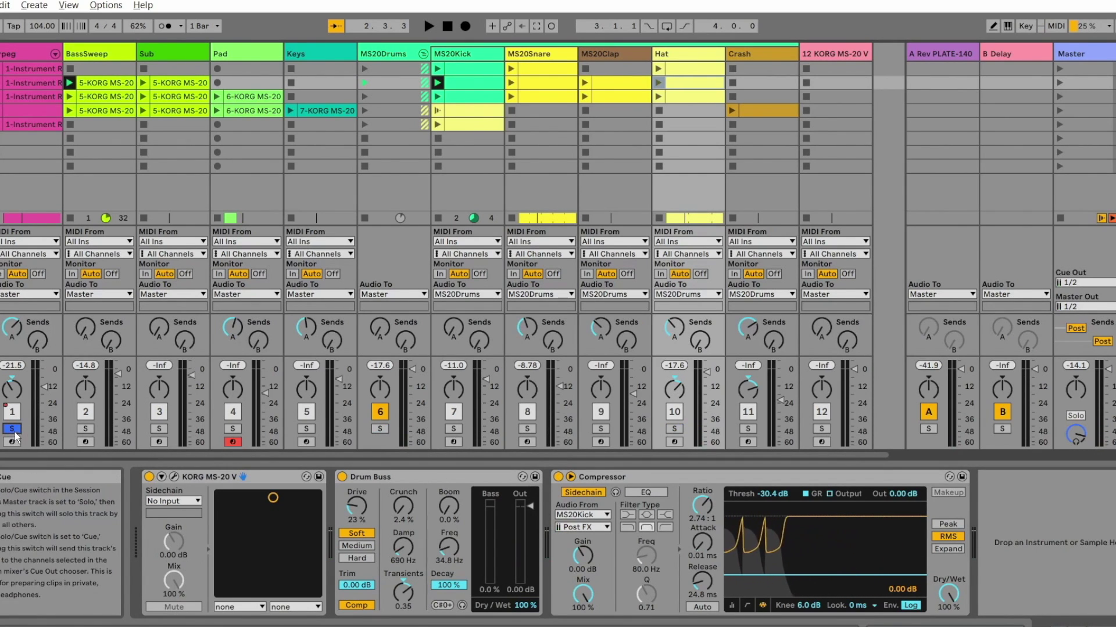
left_click(14, 432)
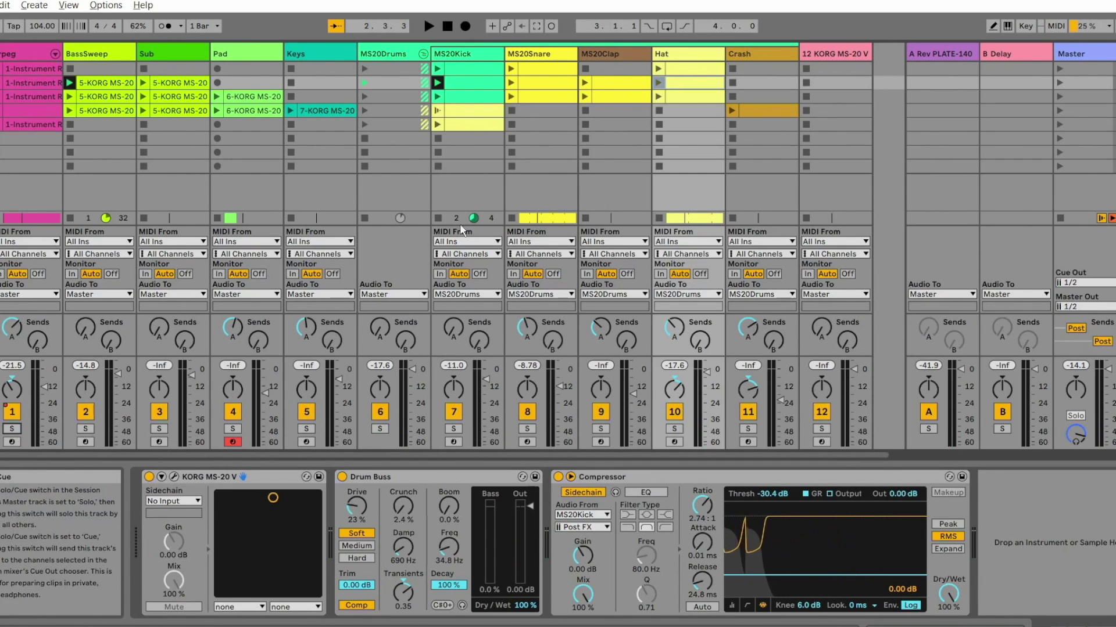
left_click(1057, 71)
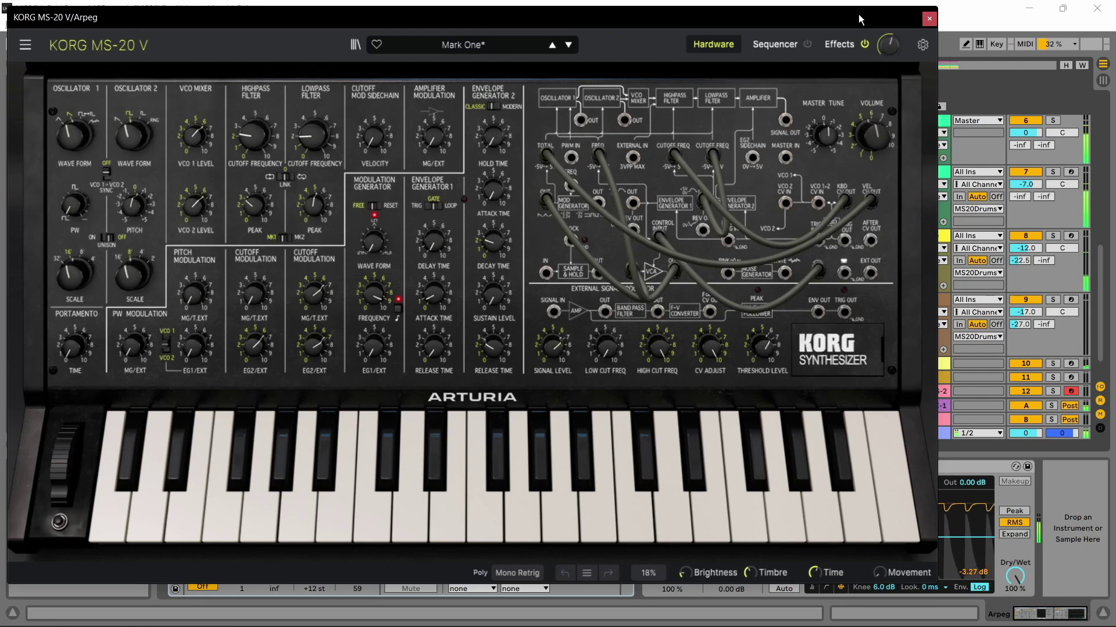
Close the Arpeg synth and open the Hat track's KORG MS-20 V.
left_click(929, 18)
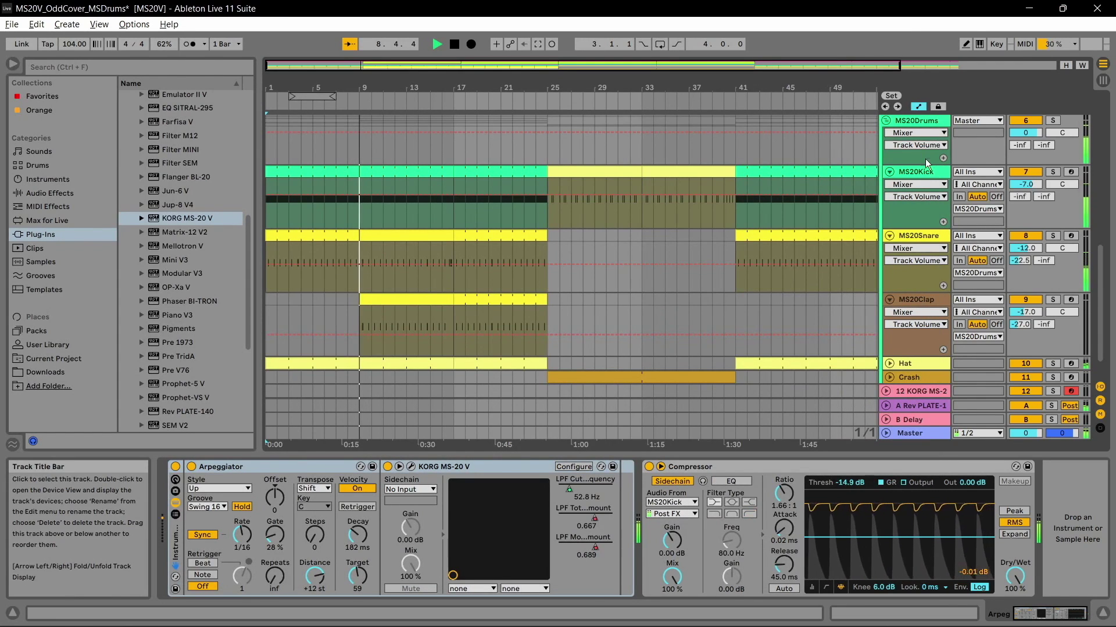
scroll(935, 327, "down", 1)
left_click(922, 334)
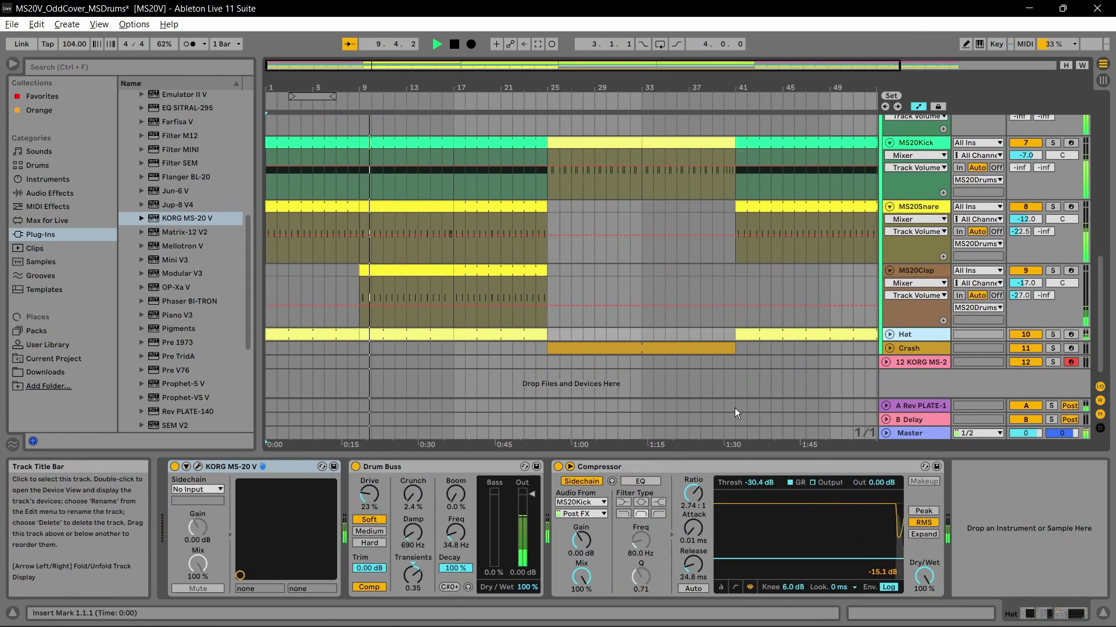
left_click(198, 466)
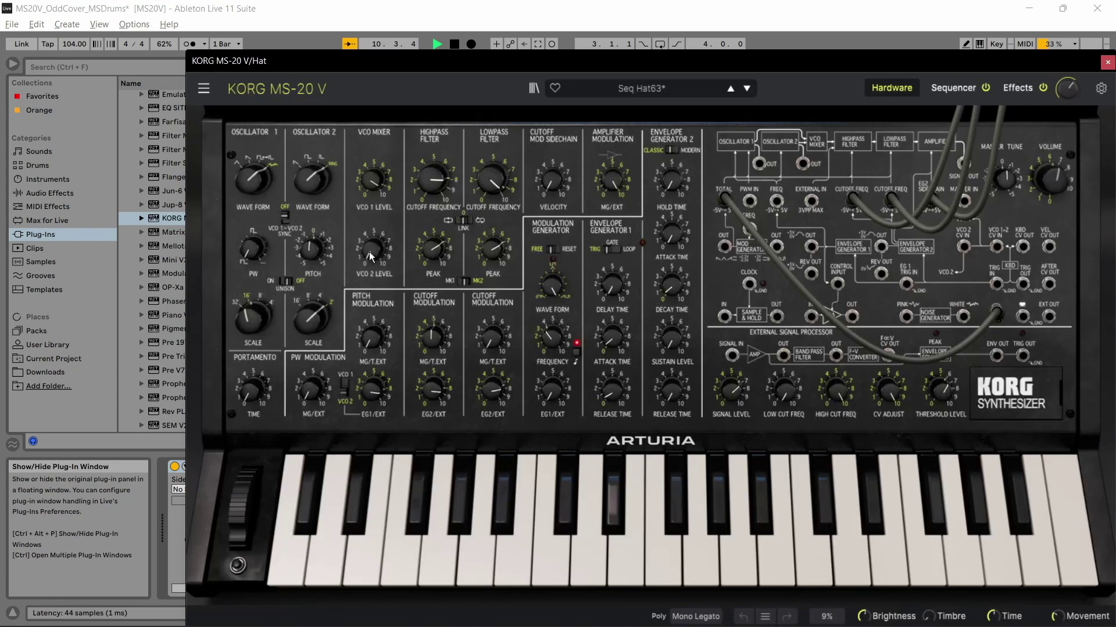
Show the Hat synth's sequencer, return to its hardware view, and close the synth.
left_click_drag(451, 53, 354, 38)
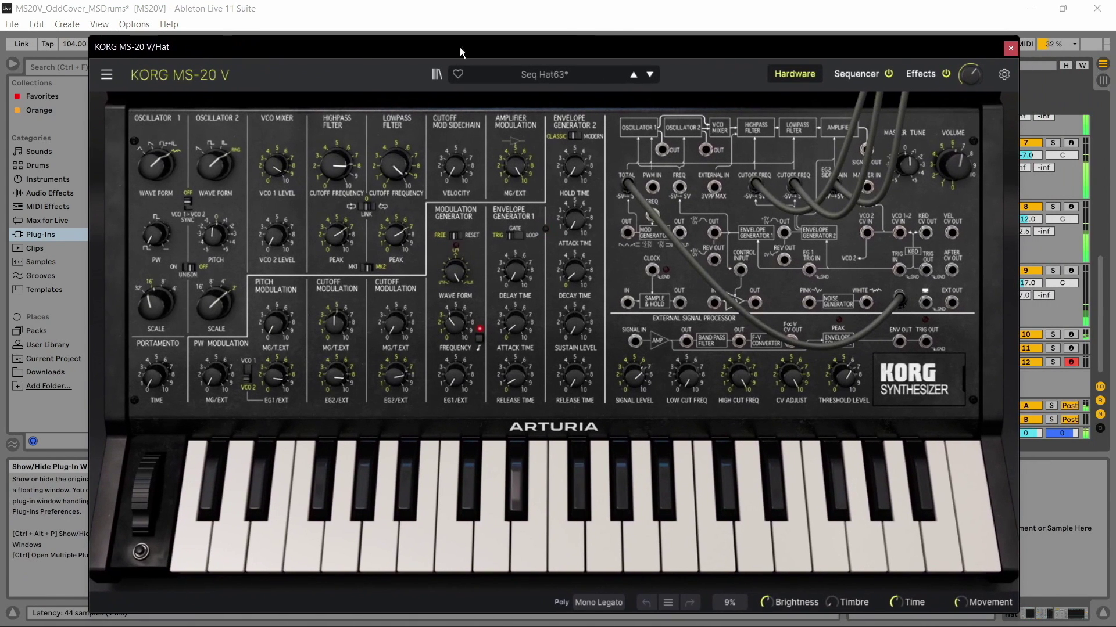
left_click(866, 72)
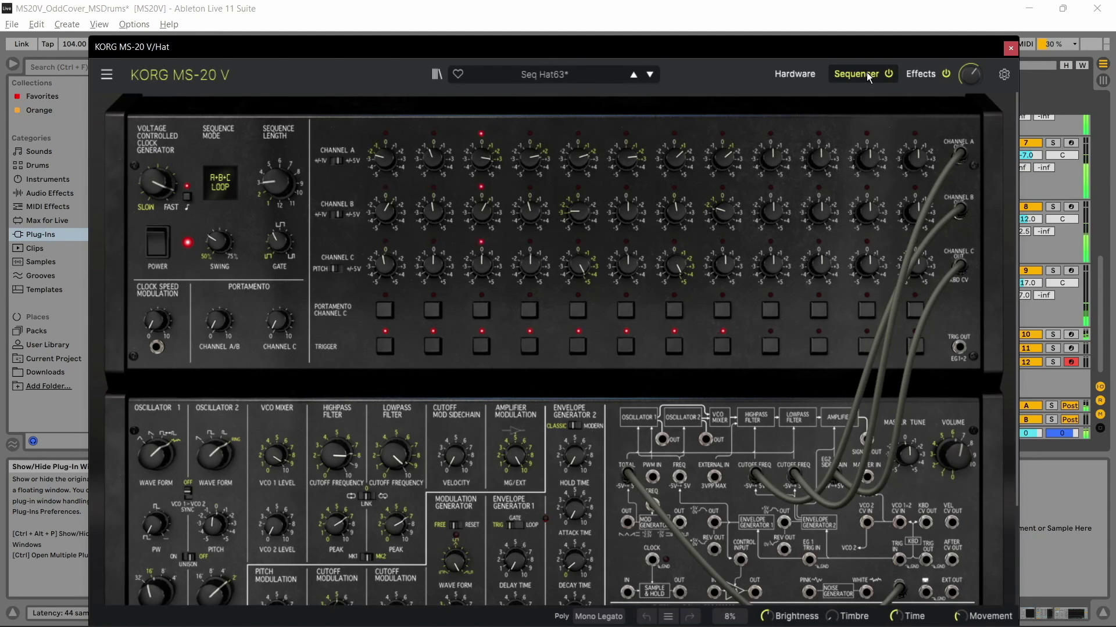
left_click(805, 79)
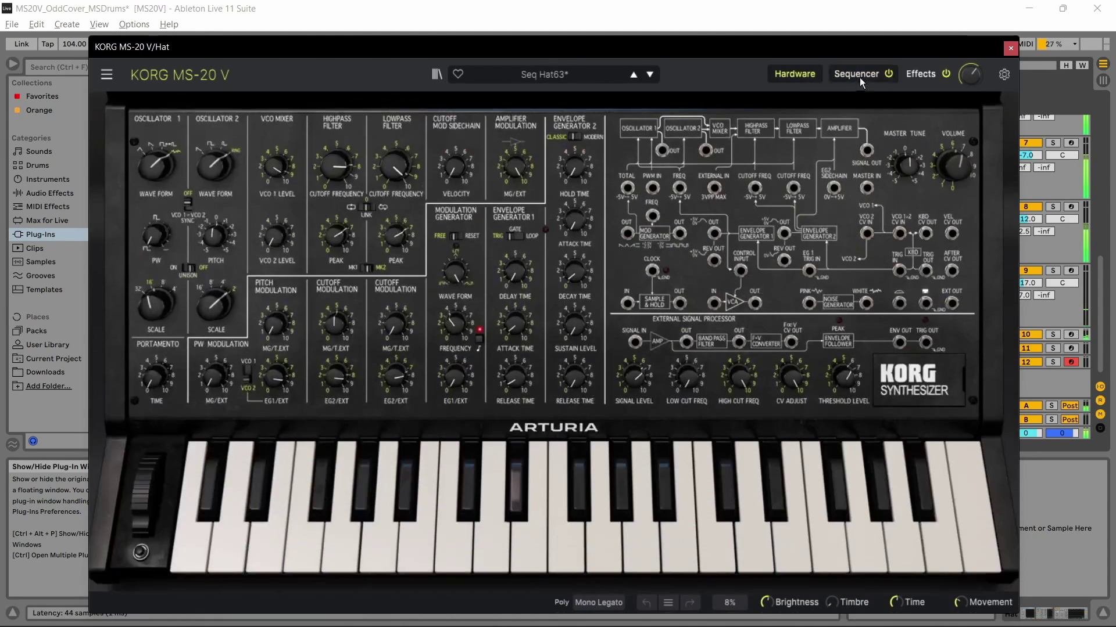
left_click(1010, 50)
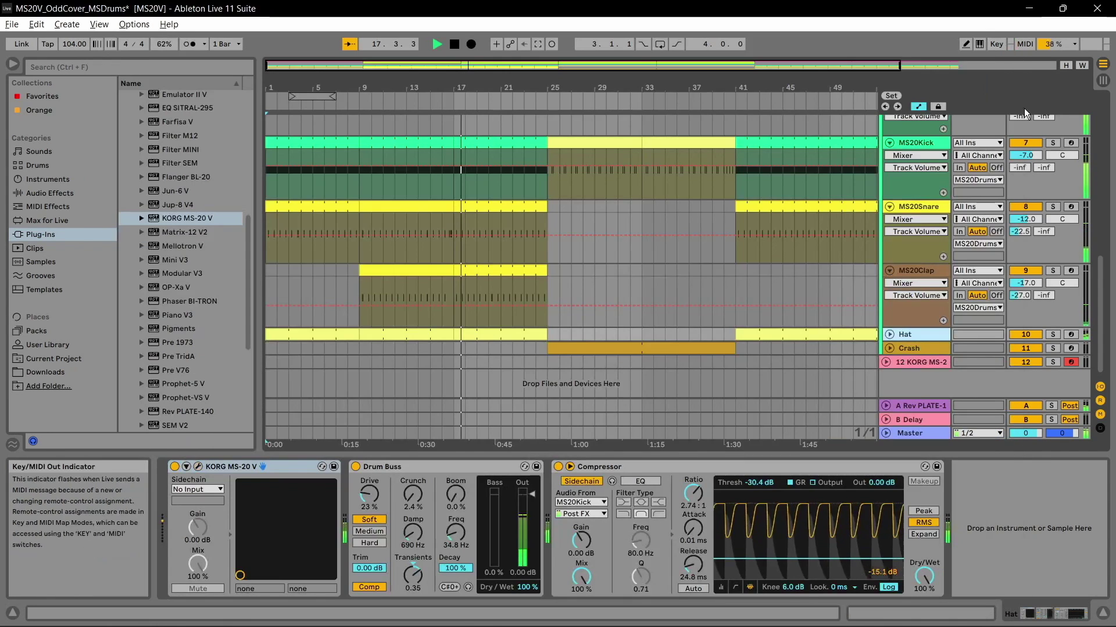
Open the Pad track's KORG MS-20 V, view its patch during playback, and close it.
scroll(922, 200, "up", 5)
scroll(920, 184, "up", 3)
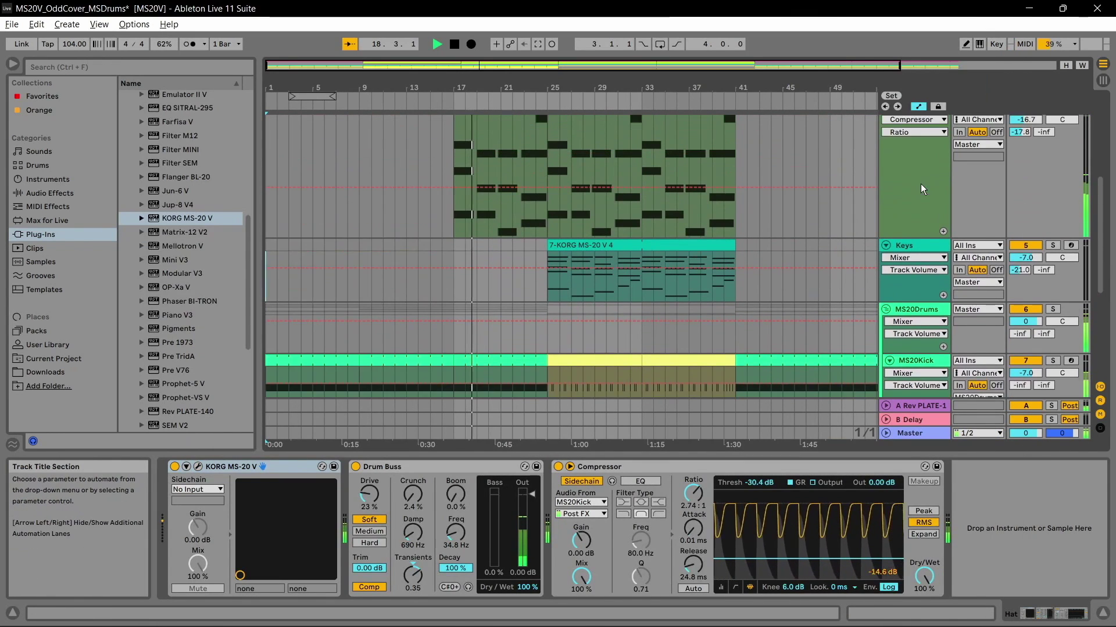
left_click(912, 142)
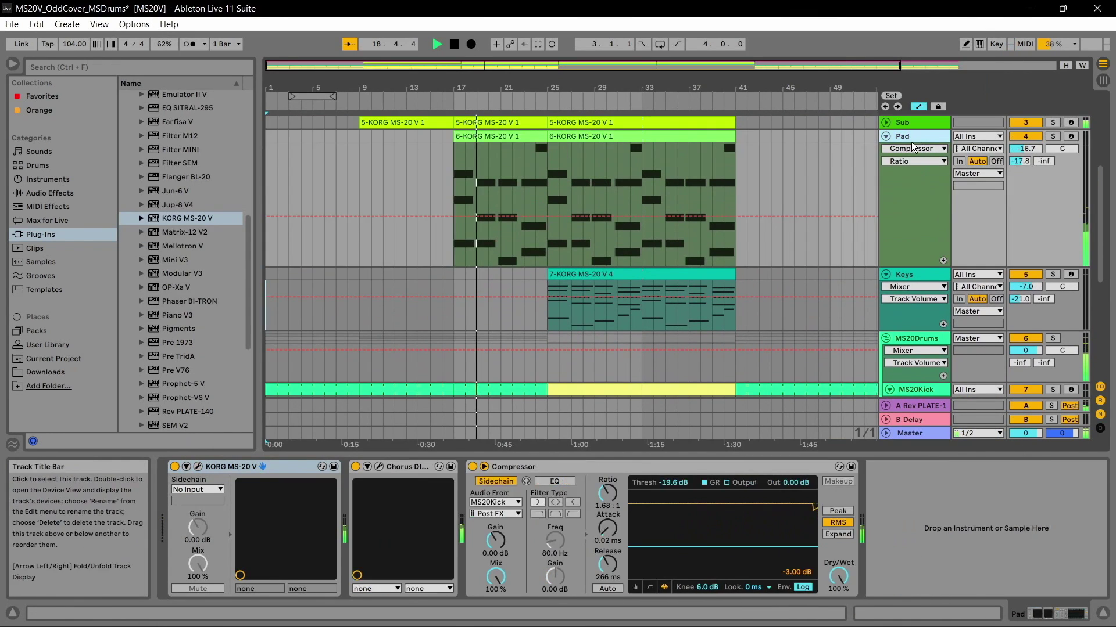
left_click(197, 468)
left_click_drag(458, 66, 308, 40)
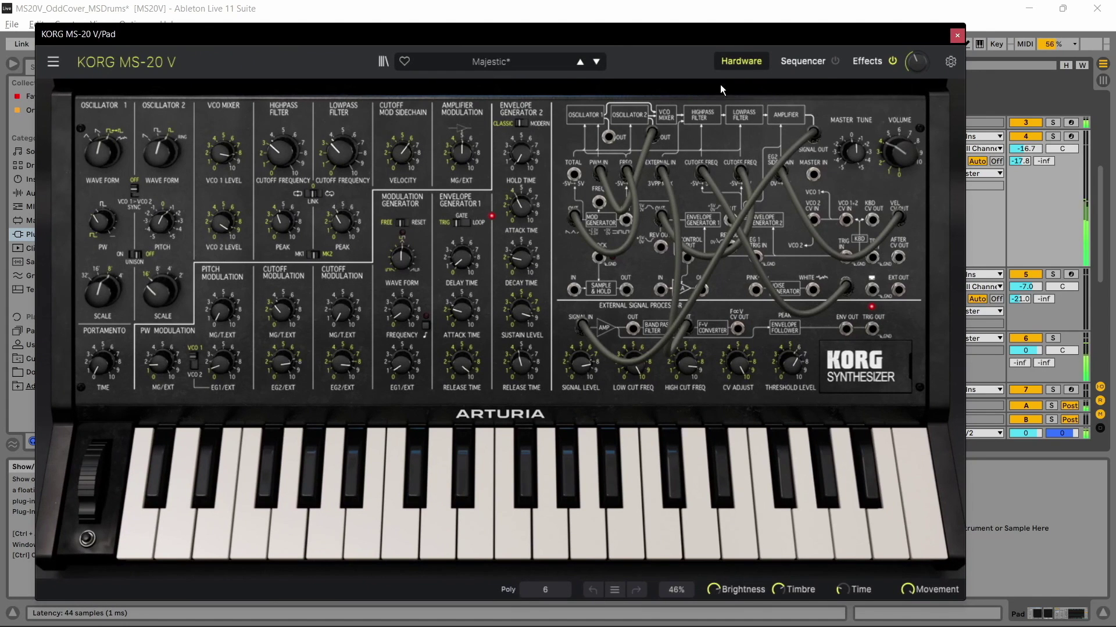
left_click(956, 36)
Open the BassSweep track's KORG MS-20 V, view its patch during playback, and close it.
scroll(920, 139, "up", 5)
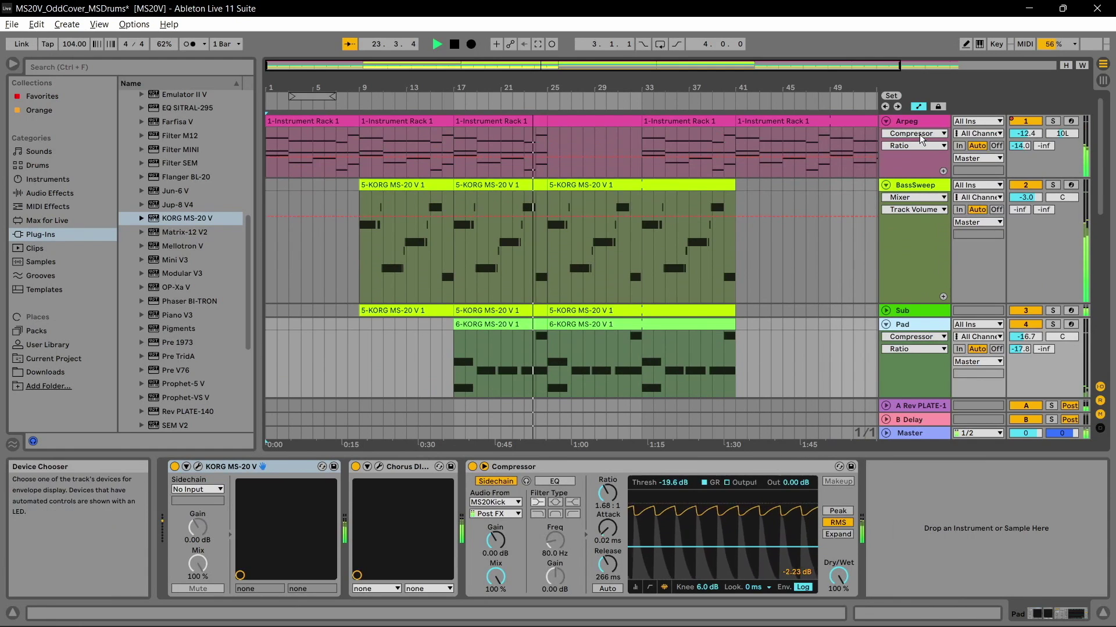
left_click(912, 255)
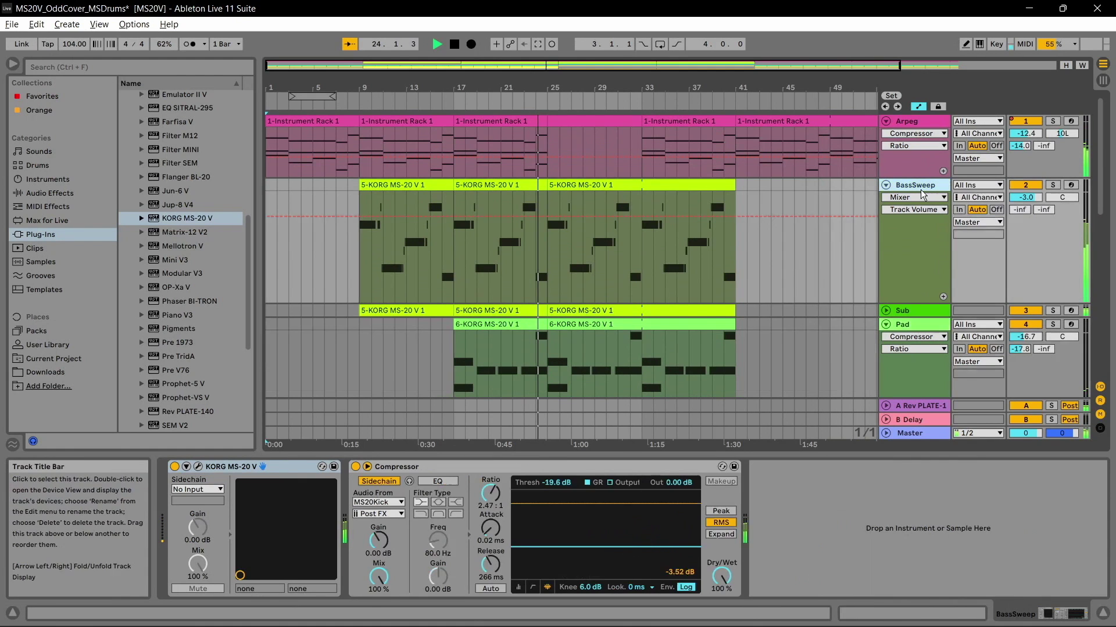
left_click(199, 468)
left_click_drag(397, 63, 270, 31)
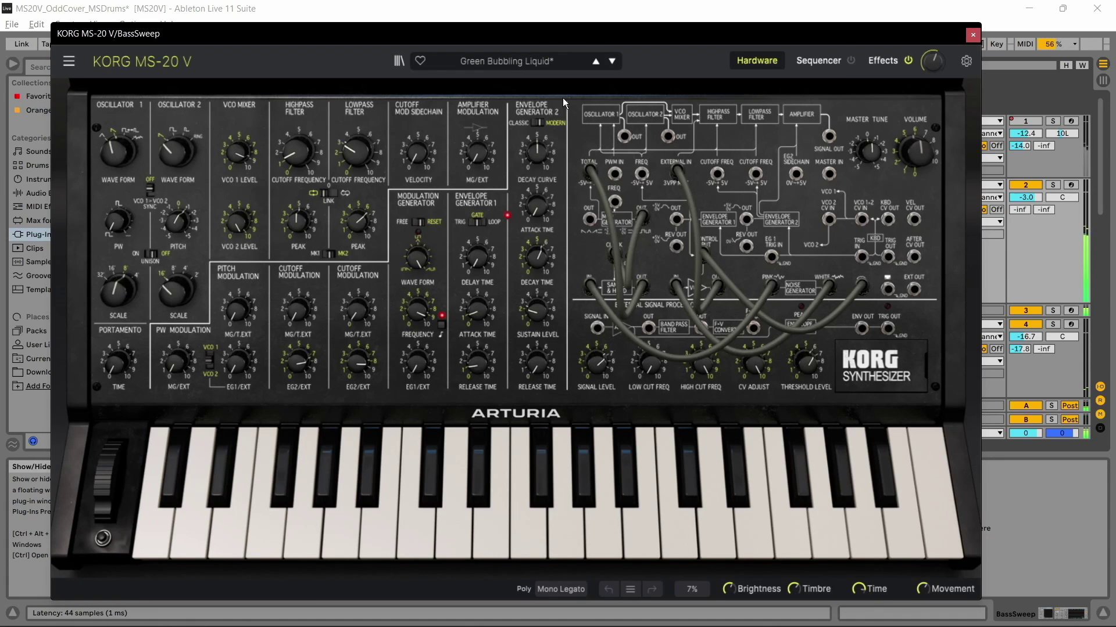
left_click(974, 35)
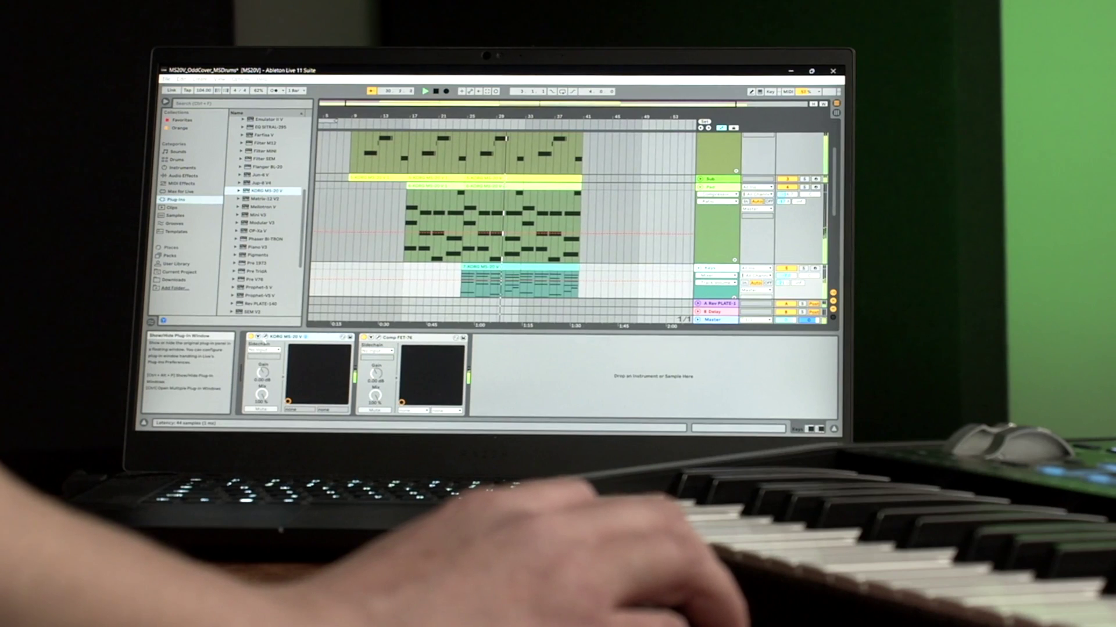
Open the Keys track's KORG MS-20 V, view its patch during playback, and close it.
left_click(265, 337)
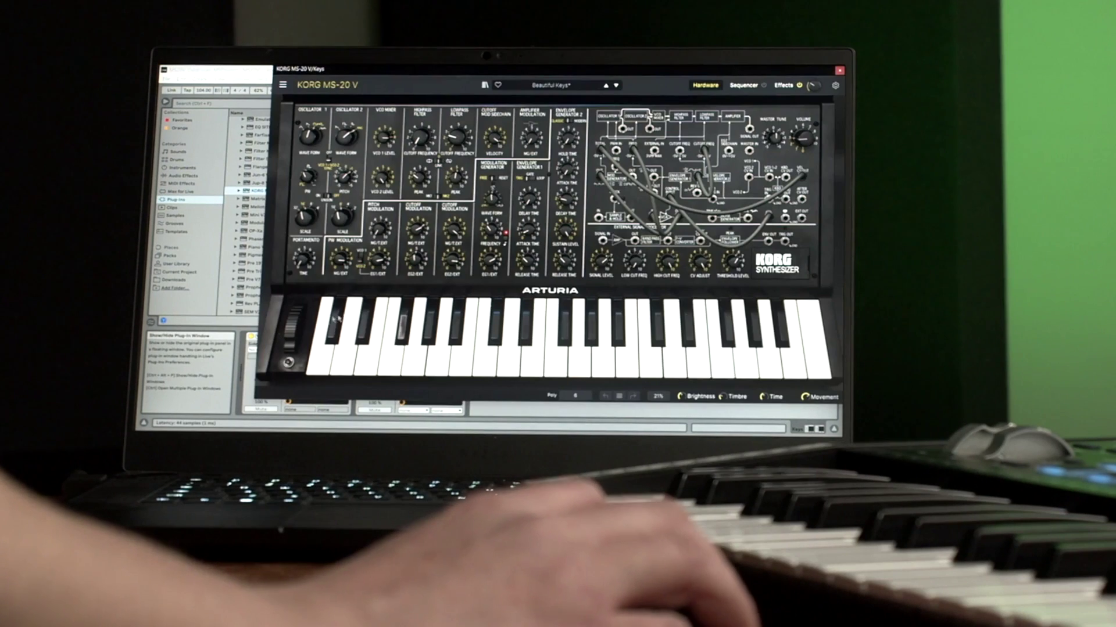
left_click_drag(459, 83, 438, 88)
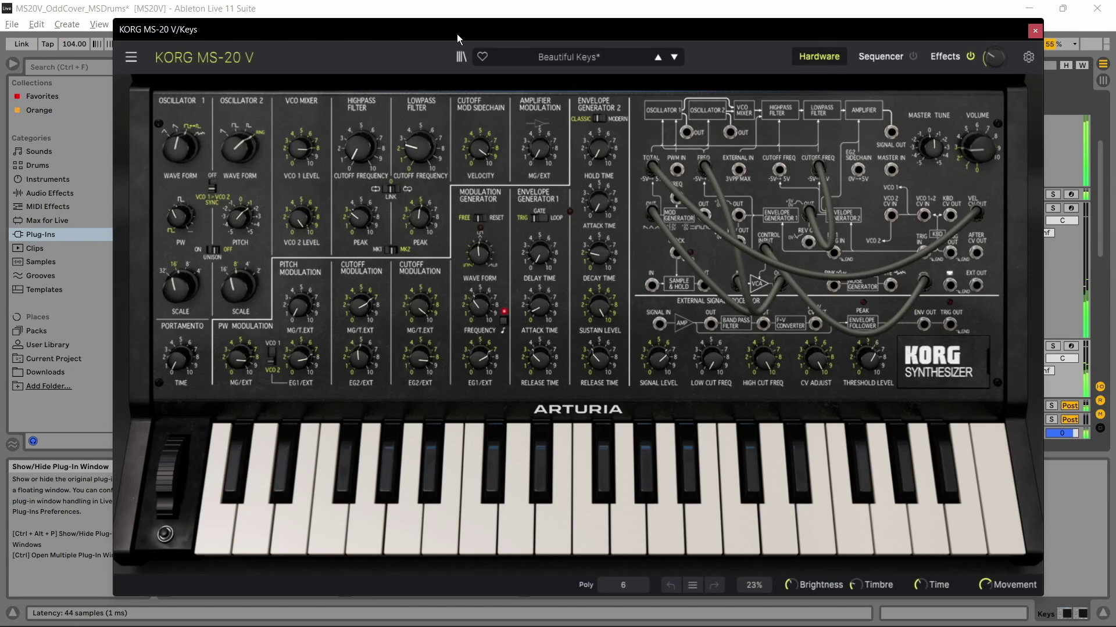
left_click_drag(457, 34, 431, 24)
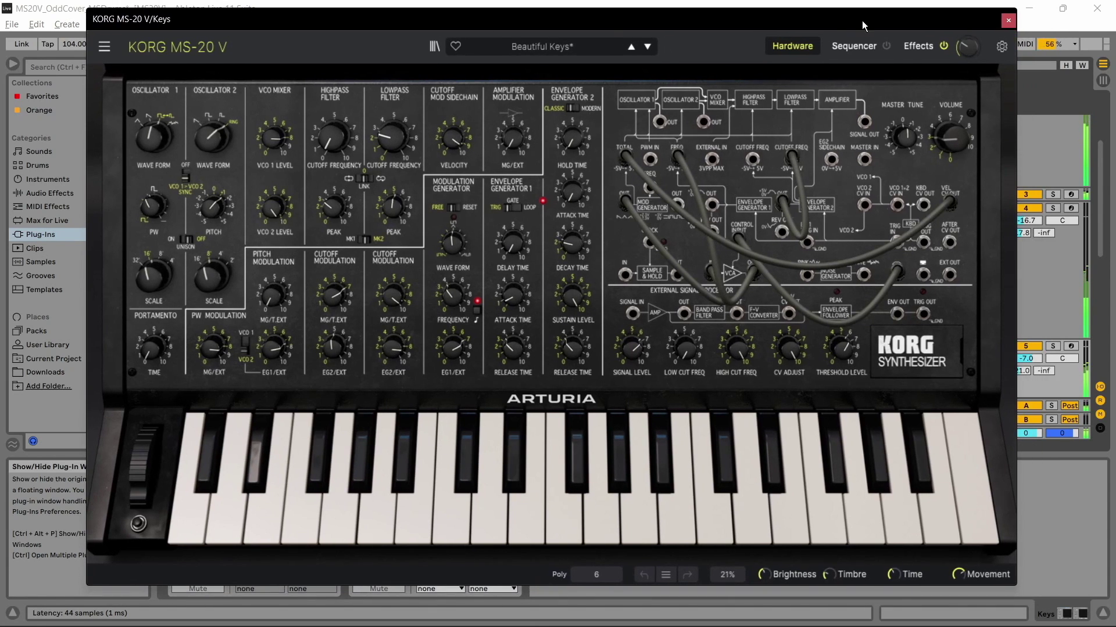
left_click(1007, 22)
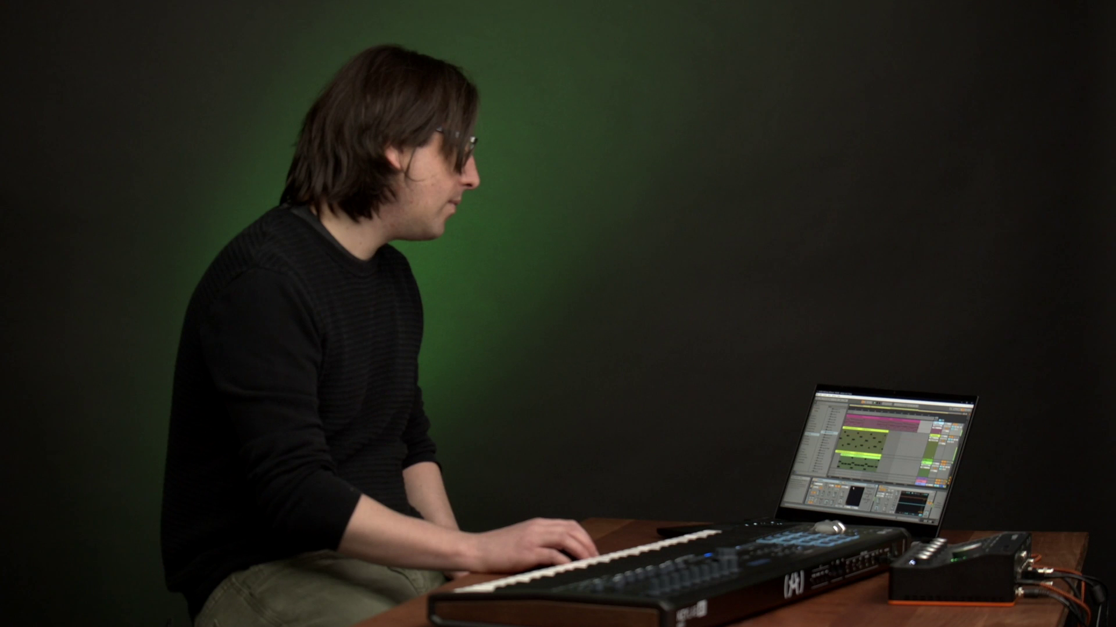